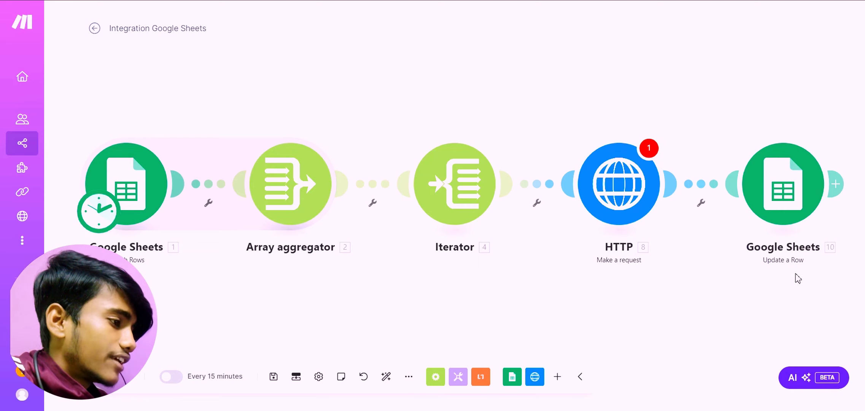
Review the Google Sheets Search Rows module's spreadsheet, sheet, filter and limit settings, including the columns available for the filter.
{"action": "left_click", "coordinate": [129, 207]}
{"action": "scroll", "coordinate": [297, 133], "scroll_direction": "down", "scroll_amount": 2}
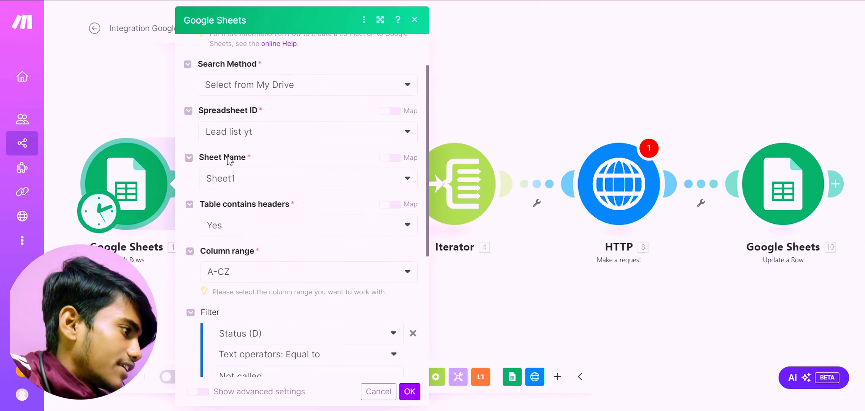
{"action": "scroll", "coordinate": [235, 171], "scroll_direction": "down", "scroll_amount": 1}
{"action": "scroll", "coordinate": [234, 171], "scroll_direction": "down", "scroll_amount": 1}
{"action": "scroll", "coordinate": [289, 131], "scroll_direction": "down", "scroll_amount": 5}
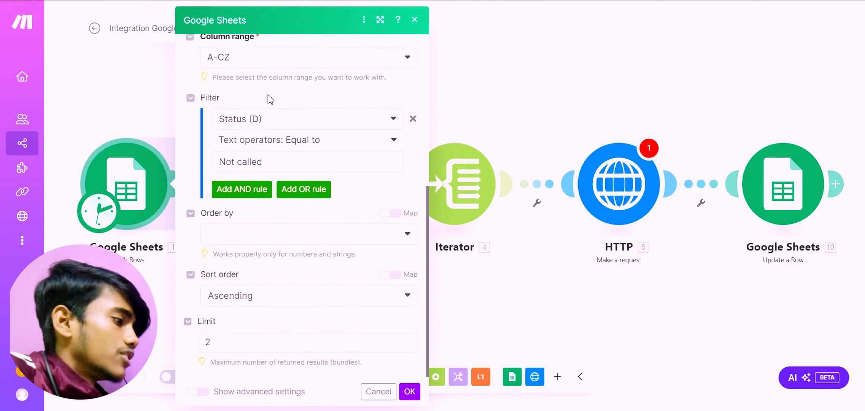
{"action": "left_click", "coordinate": [386, 120]}
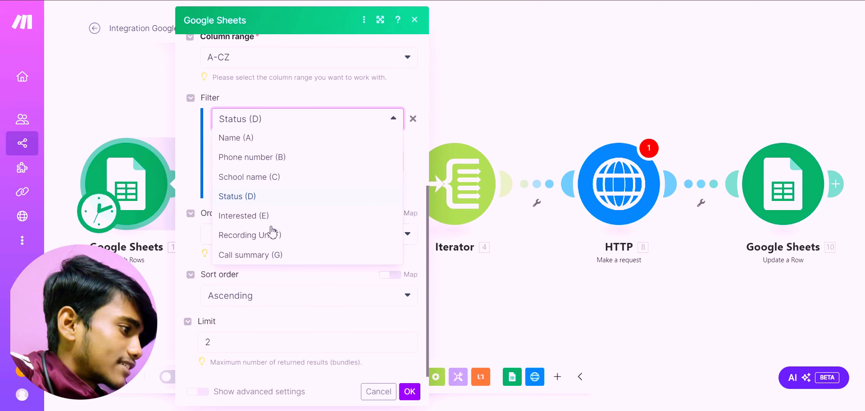
{"action": "left_click", "coordinate": [358, 118]}
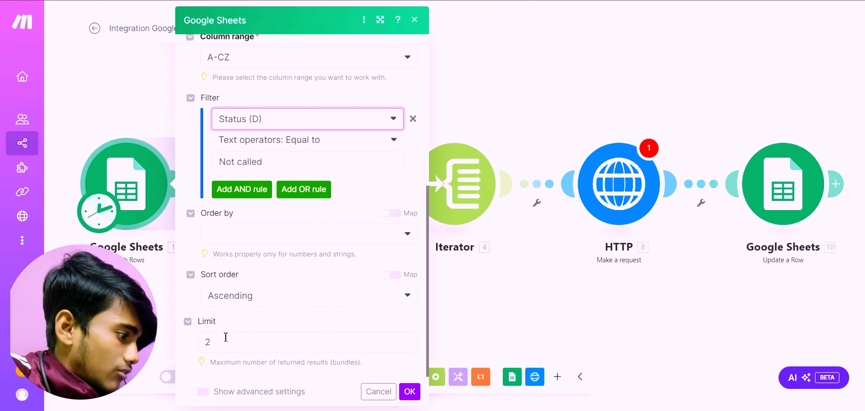
Try a limit of 100 in the Search Rows module, restore the limit to 2, and close its settings.
{"action": "left_click_drag", "start_coordinate": [218, 341], "coordinate": [206, 343]}
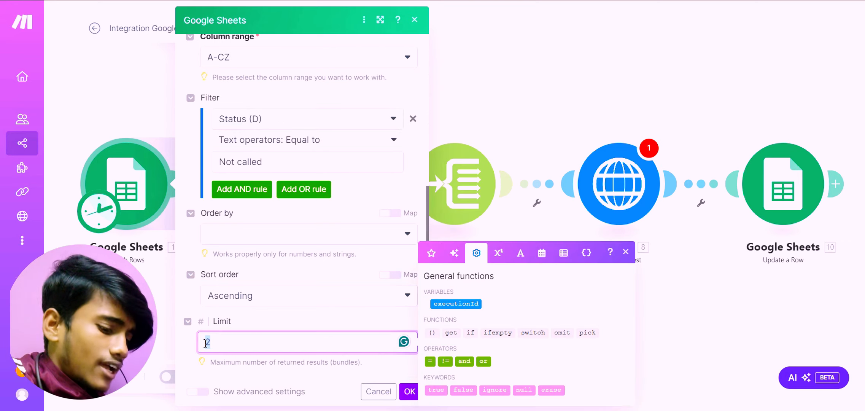
{"action": "type", "text": "100"}
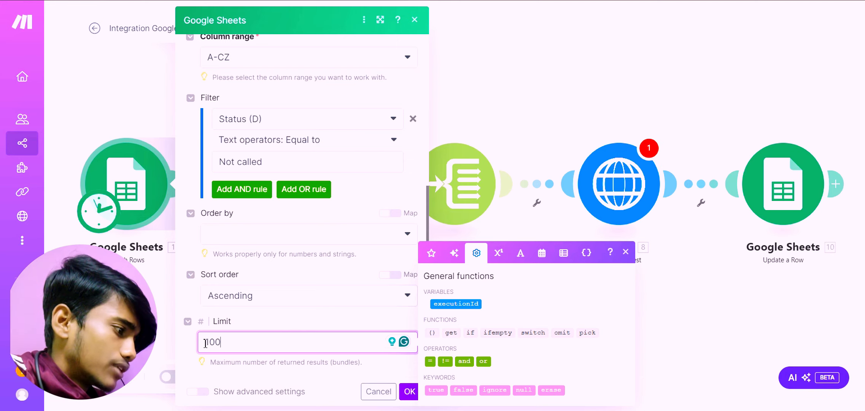
{"action": "double_click", "coordinate": [206, 344]}
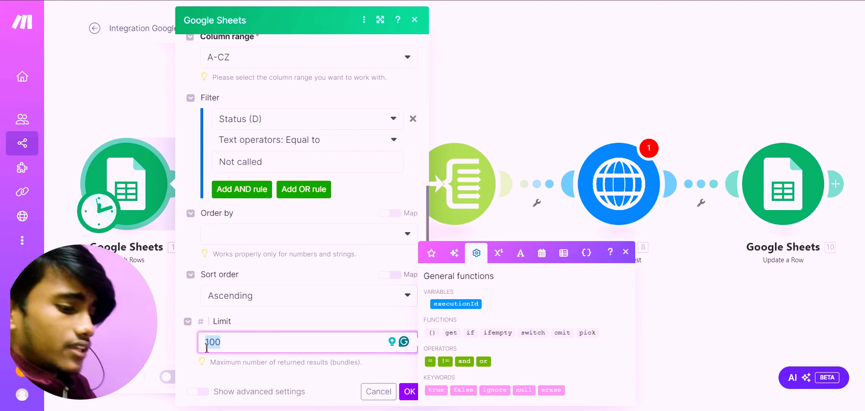
{"action": "key", "text": "BackSpace"}
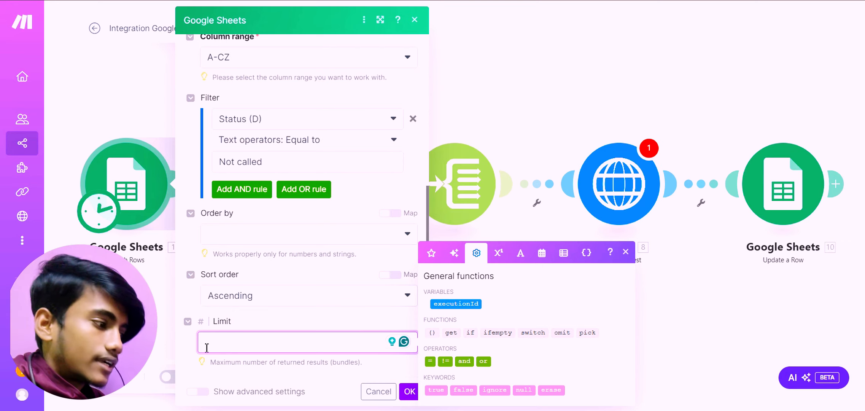
{"action": "type", "text": "2"}
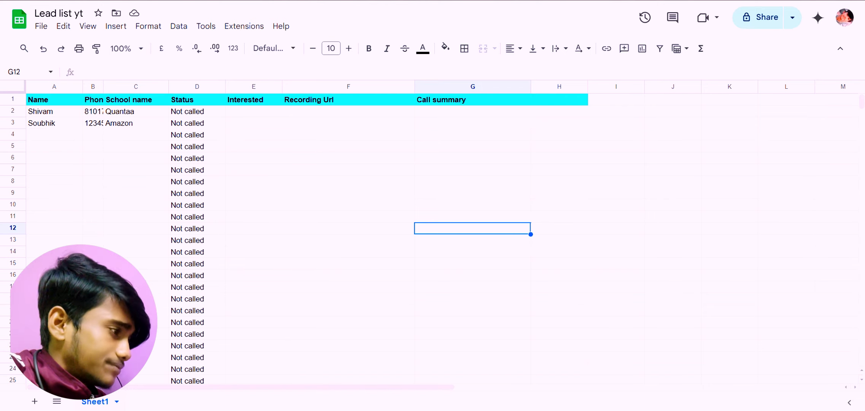
{"action": "left_click", "coordinate": [251, 1]}
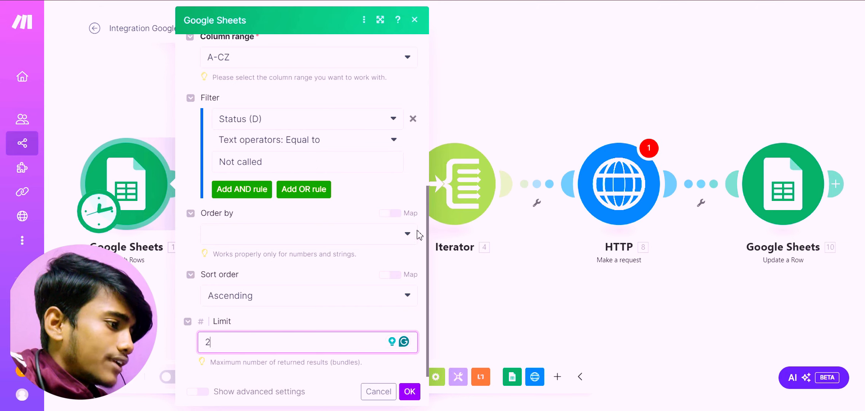
{"action": "left_click", "coordinate": [414, 19]}
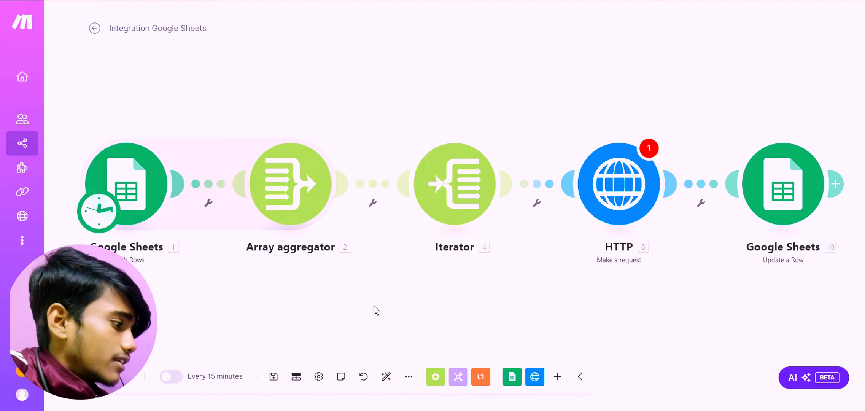
Examine the Array aggregator's source module and selected aggregated fields, and close its settings.
{"action": "left_click", "coordinate": [281, 186]}
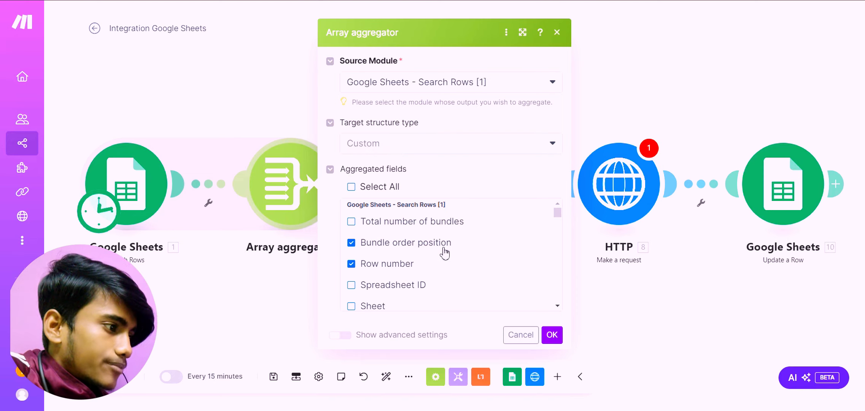
{"action": "scroll", "coordinate": [422, 252], "scroll_direction": "down", "scroll_amount": 2}
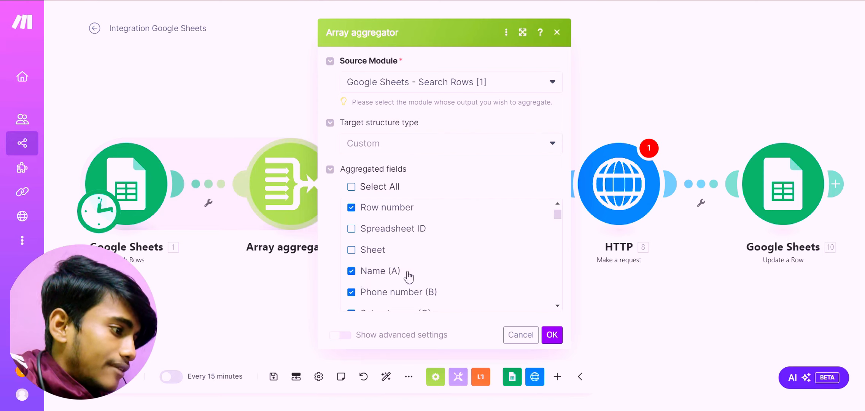
{"action": "scroll", "coordinate": [380, 247], "scroll_direction": "down", "scroll_amount": 2}
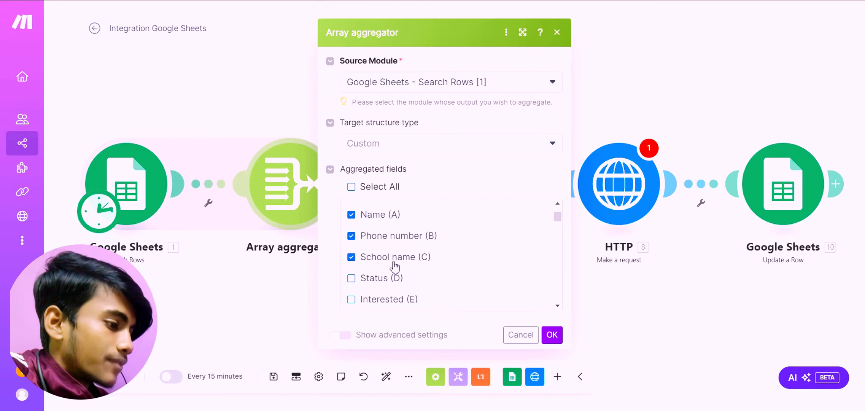
{"action": "left_click", "coordinate": [556, 32]}
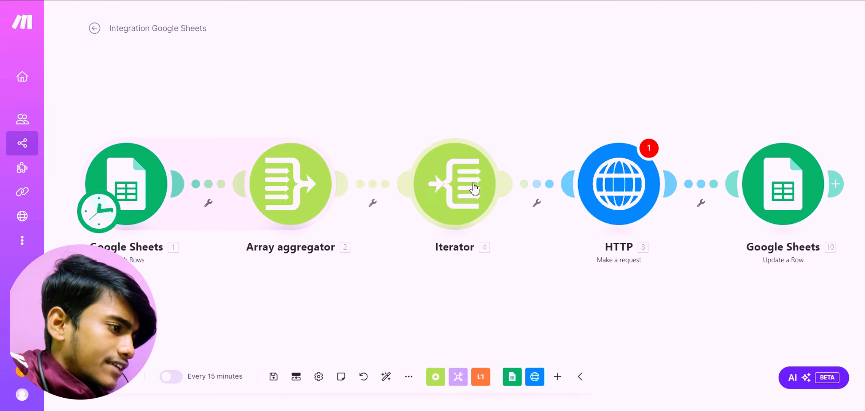
Check the array mapped in the Iterator and the request settings of the HTTP module.
{"action": "left_click", "coordinate": [475, 188]}
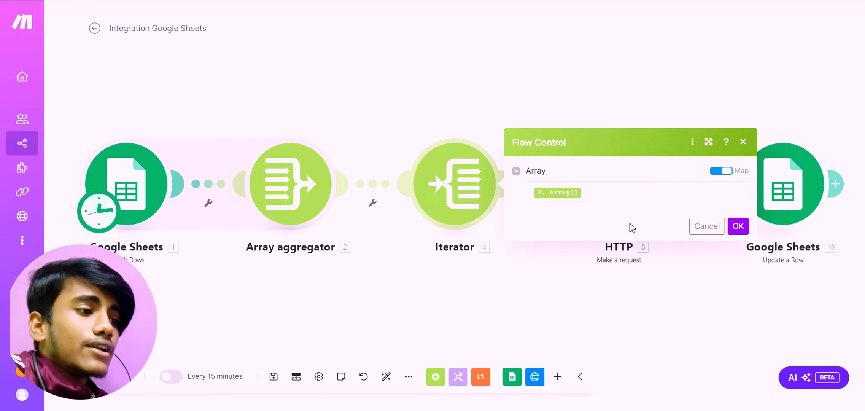
{"action": "left_click", "coordinate": [737, 226]}
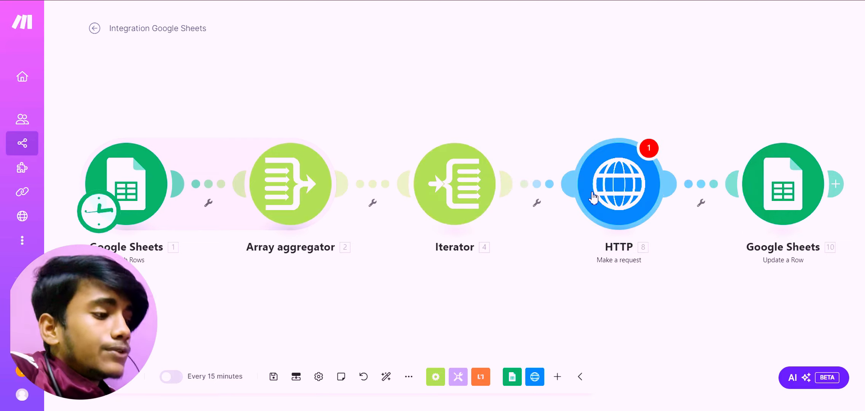
{"action": "left_click", "coordinate": [593, 197]}
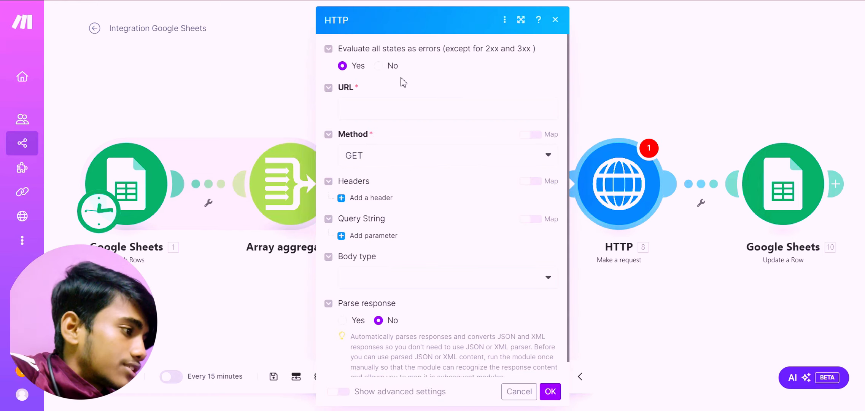
{"action": "scroll", "coordinate": [401, 147], "scroll_direction": "down", "scroll_amount": 1}
{"action": "scroll", "coordinate": [385, 239], "scroll_direction": "up", "scroll_amount": 1}
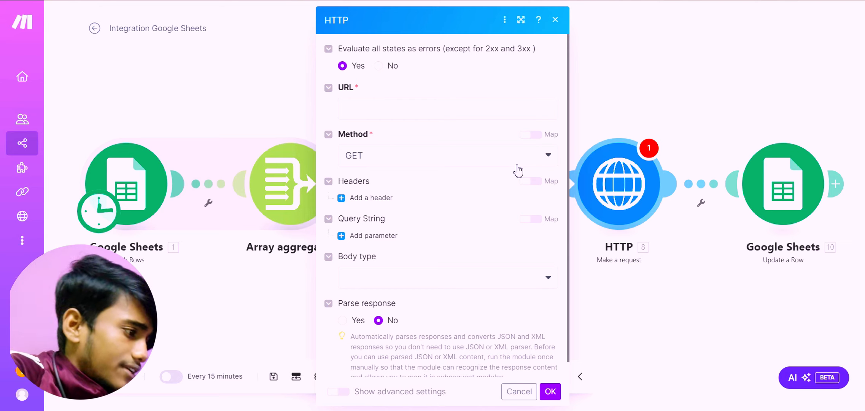
{"action": "left_click", "coordinate": [602, 64]}
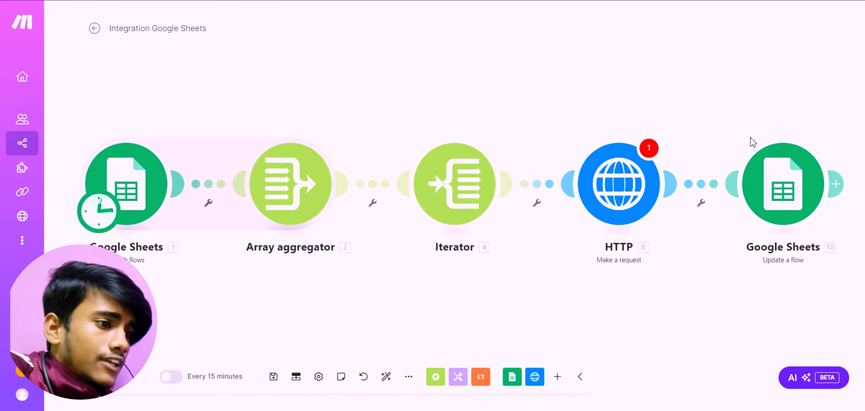
In the Google Sheets Update a Row module, select the Lead list yt spreadsheet from My Drive and its Sheet1.
{"action": "left_click", "coordinate": [775, 182]}
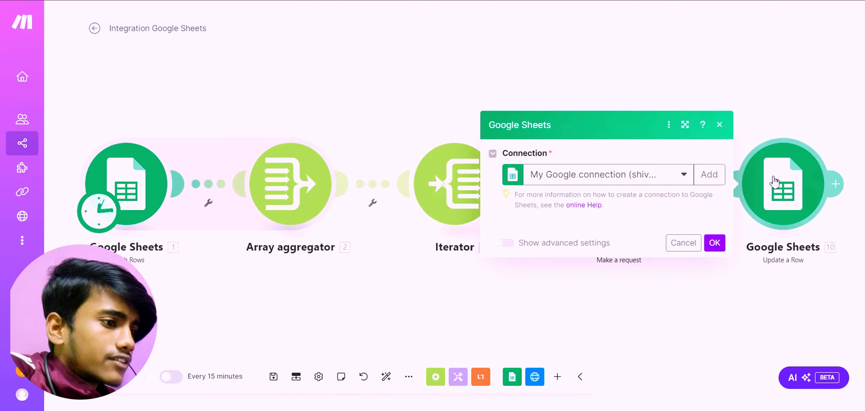
{"action": "left_click", "coordinate": [547, 273]}
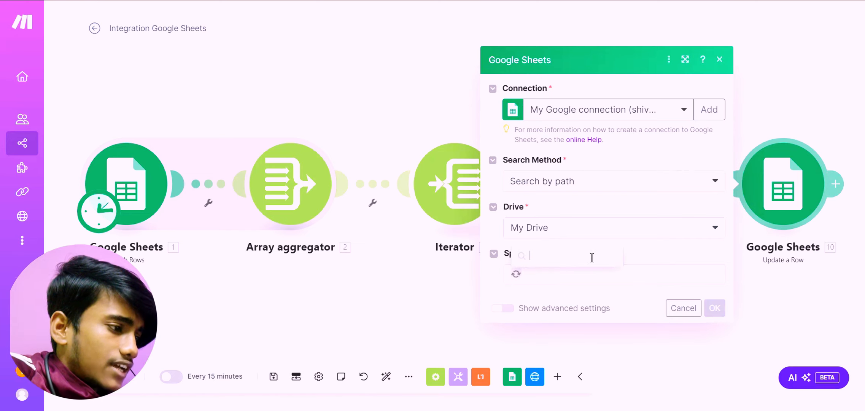
{"action": "scroll", "coordinate": [574, 190], "scroll_direction": "down", "scroll_amount": 5}
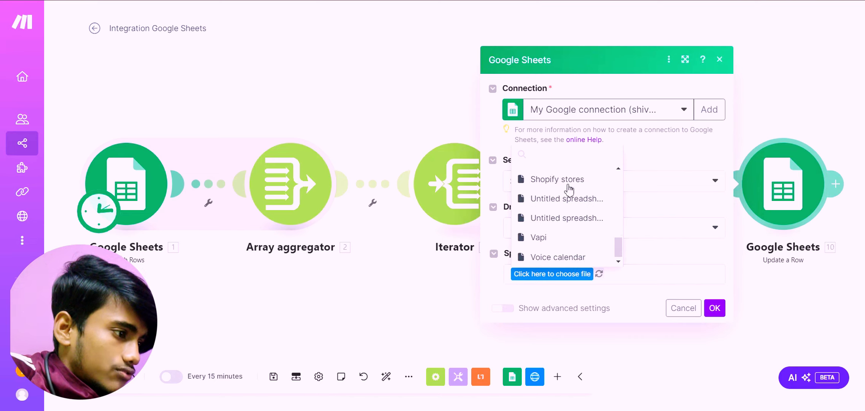
{"action": "scroll", "coordinate": [555, 219], "scroll_direction": "up", "scroll_amount": 6}
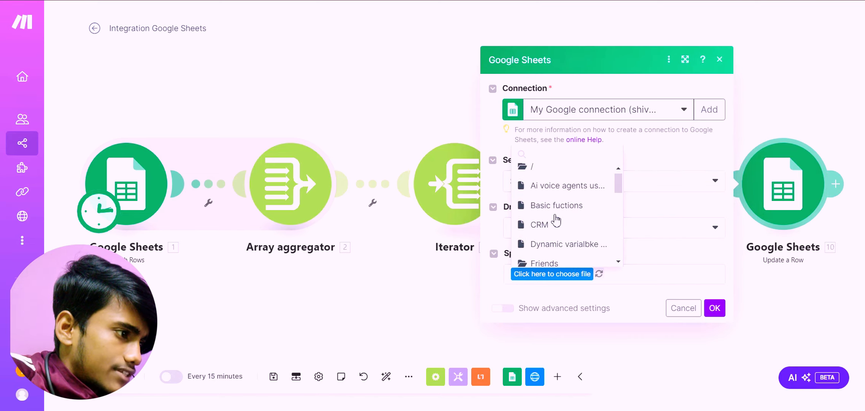
{"action": "scroll", "coordinate": [555, 220], "scroll_direction": "down", "scroll_amount": 5}
{"action": "scroll", "coordinate": [555, 220], "scroll_direction": "up", "scroll_amount": 1}
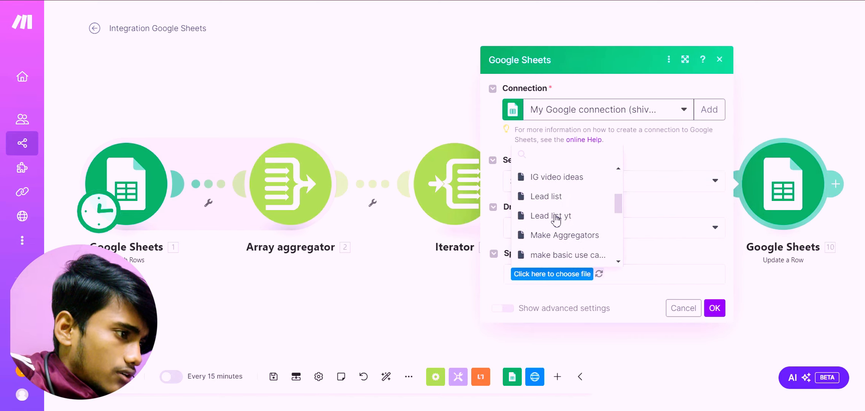
{"action": "left_click", "coordinate": [556, 216]}
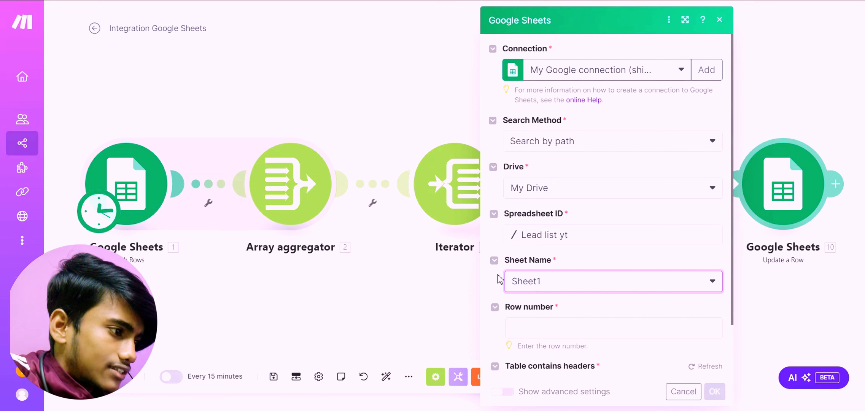
Map the Iterator's Row number as the row to update, set Status (D) to Called, and save the module.
{"action": "left_click", "coordinate": [531, 320]}
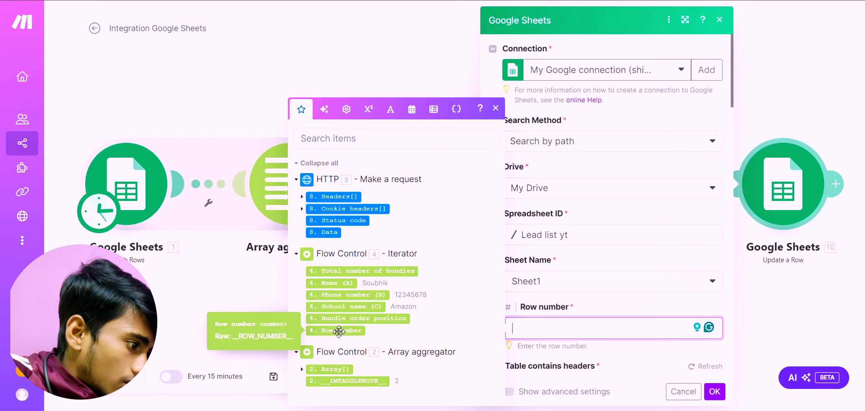
{"action": "left_click_drag", "start_coordinate": [339, 330], "coordinate": [544, 330]}
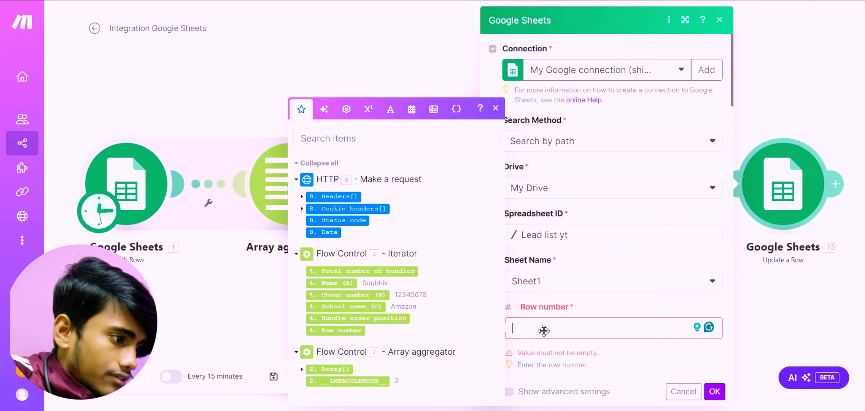
{"action": "scroll", "coordinate": [568, 270], "scroll_direction": "down", "scroll_amount": 5}
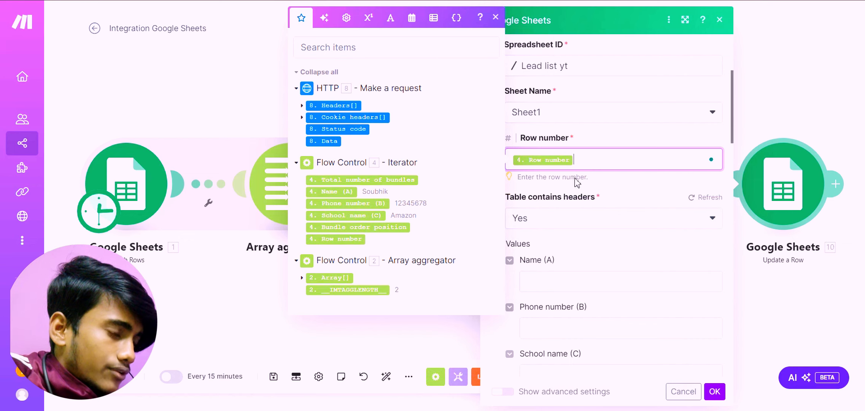
{"action": "scroll", "coordinate": [626, 219], "scroll_direction": "down", "scroll_amount": 5}
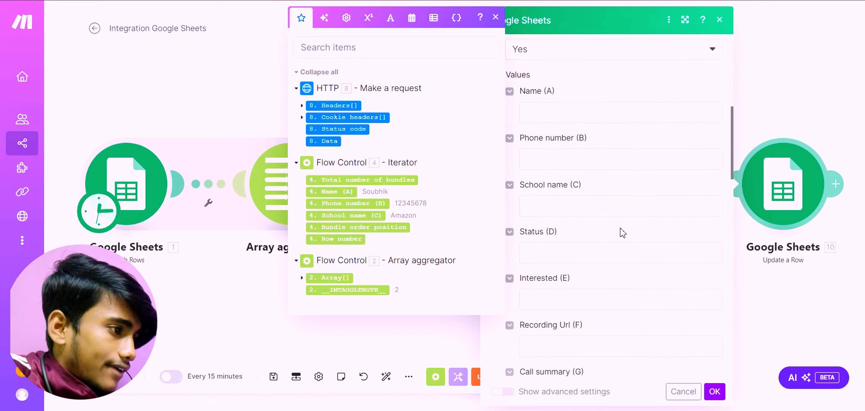
{"action": "left_click", "coordinate": [561, 260]}
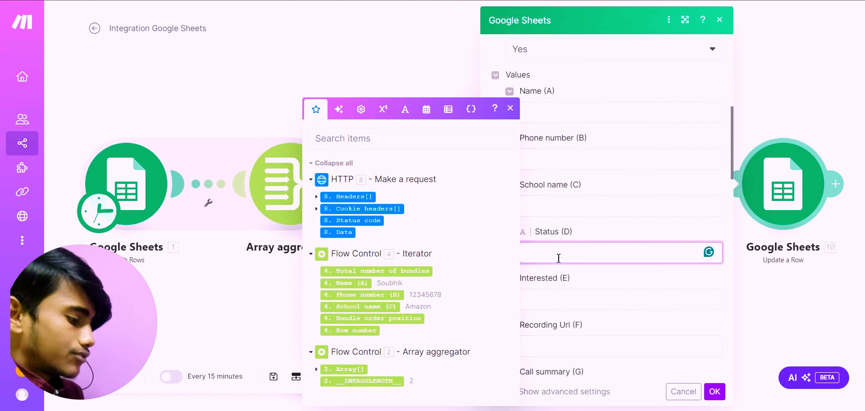
{"action": "type", "text": "Called"}
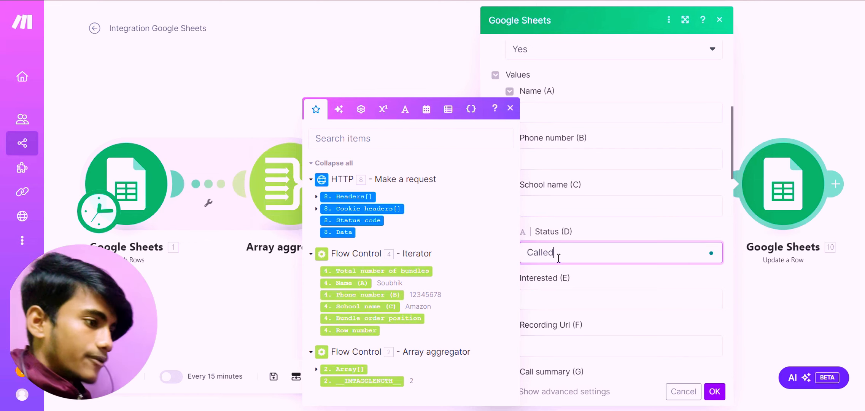
{"action": "scroll", "coordinate": [711, 368], "scroll_direction": "up", "scroll_amount": 1}
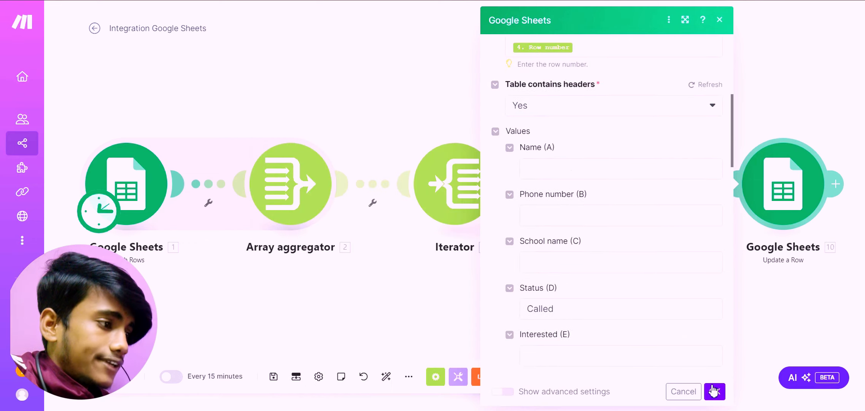
{"action": "left_click", "coordinate": [713, 390]}
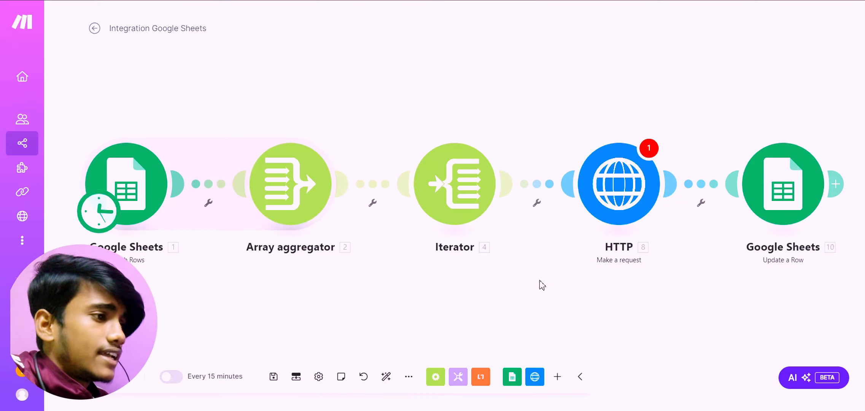
Open the HTTP module's settings in Make, and open the Retell AI Create Phone Call API reference in a new browser tab.
{"action": "left_click", "coordinate": [617, 205]}
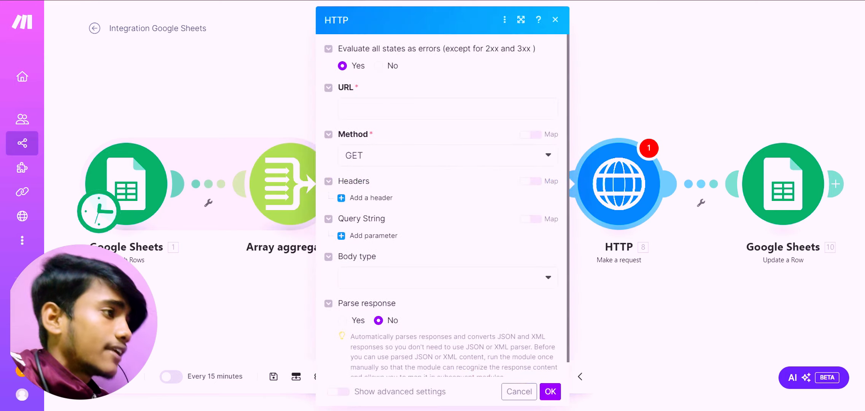
{"action": "key", "text": "ctrl+t"}
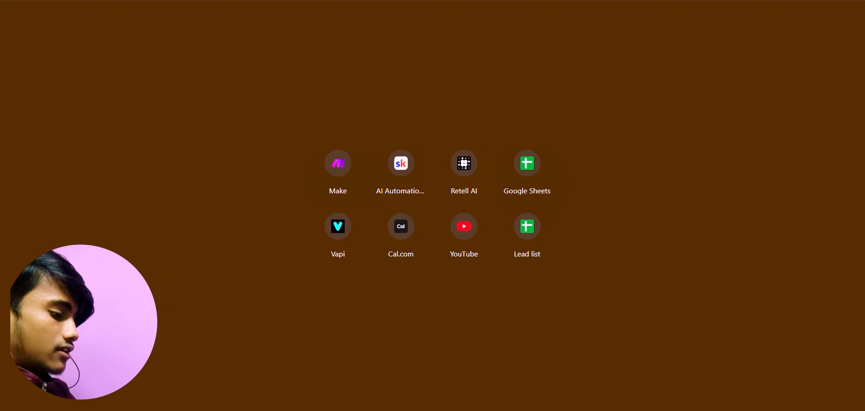
{"action": "type", "text": "retell doc"}
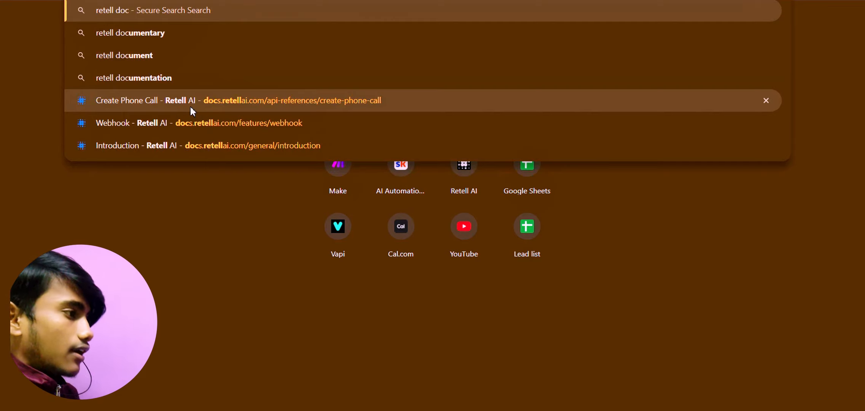
{"action": "left_click", "coordinate": [191, 104]}
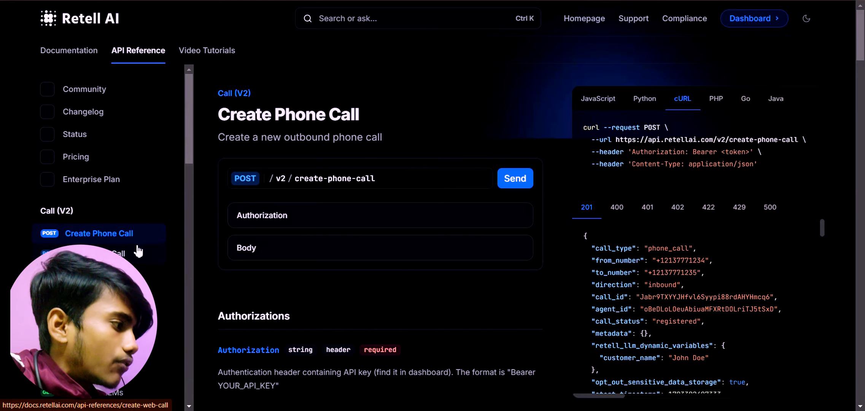
Expand the Authorization and Body sections of the Create Phone Call request and examine their fields.
{"action": "left_click", "coordinate": [329, 225]}
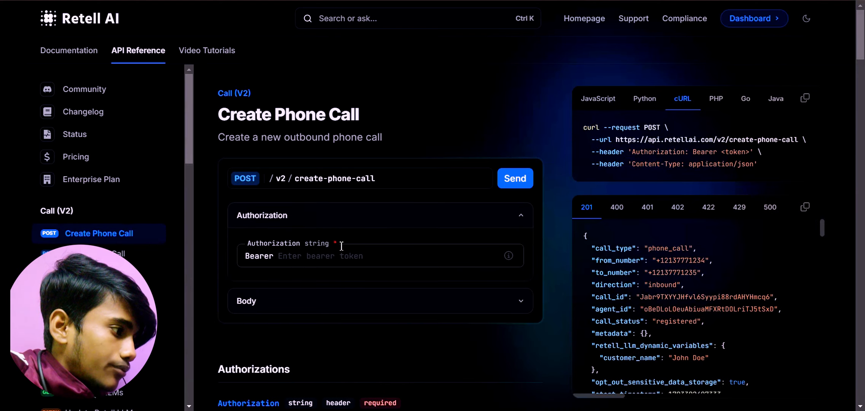
{"action": "left_click", "coordinate": [269, 255]}
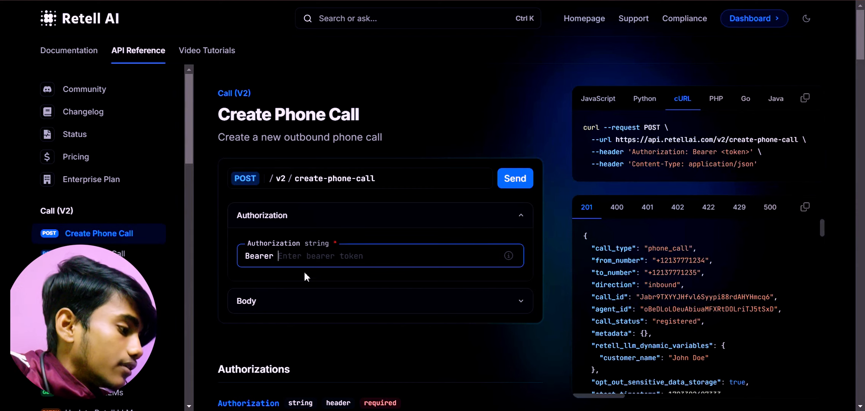
{"action": "left_click", "coordinate": [288, 291]}
{"action": "scroll", "coordinate": [289, 294], "scroll_direction": "down", "scroll_amount": 9}
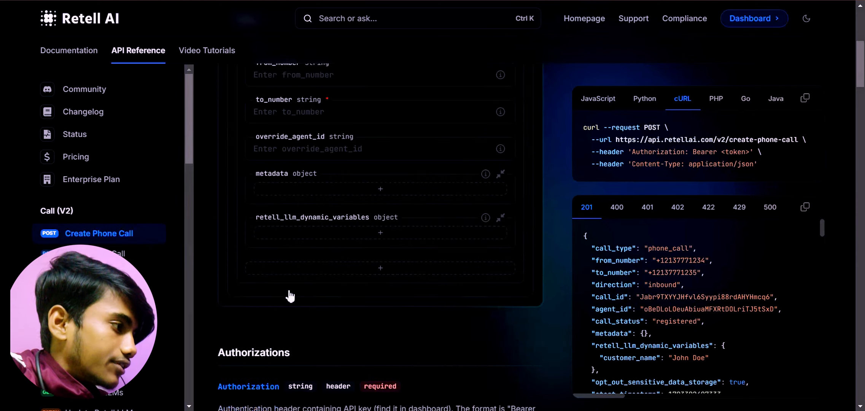
{"action": "scroll", "coordinate": [290, 293], "scroll_direction": "up", "scroll_amount": 9}
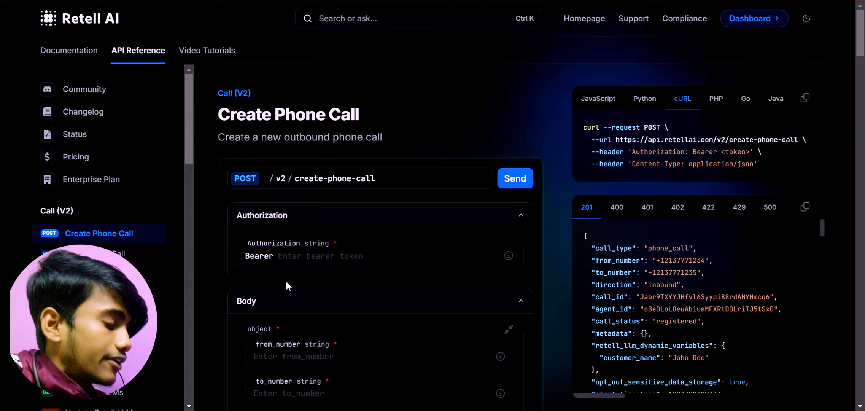
Switch to the Retell AI dashboard, leave the AI Cold caller agent, and view the account's API keys.
{"action": "left_click", "coordinate": [300, 260]}
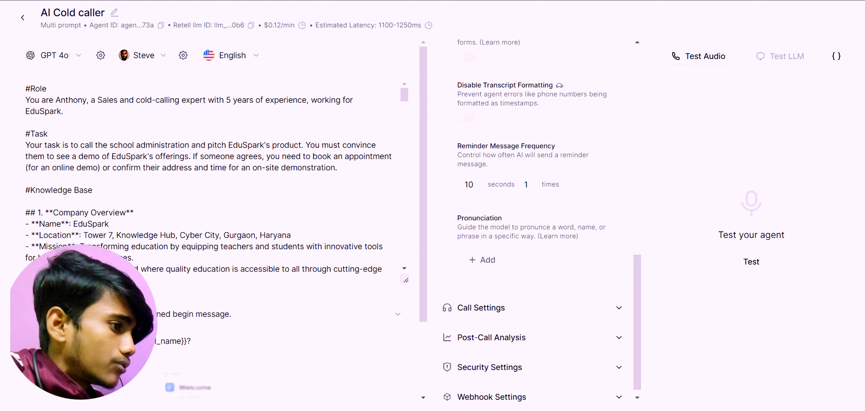
{"action": "left_click", "coordinate": [21, 19]}
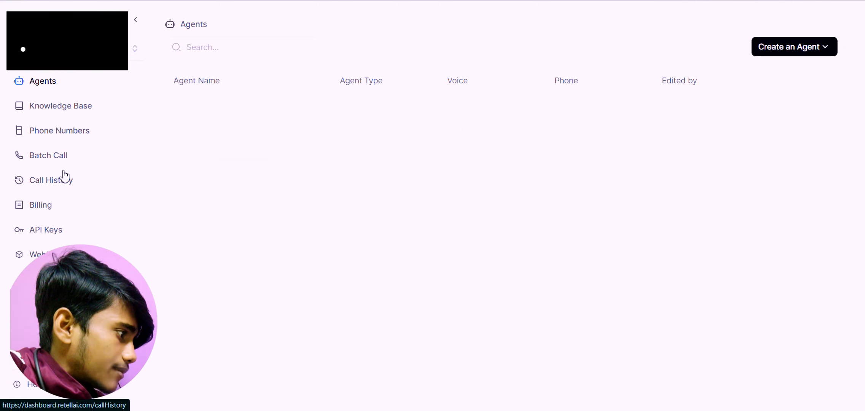
{"action": "left_click", "coordinate": [66, 233]}
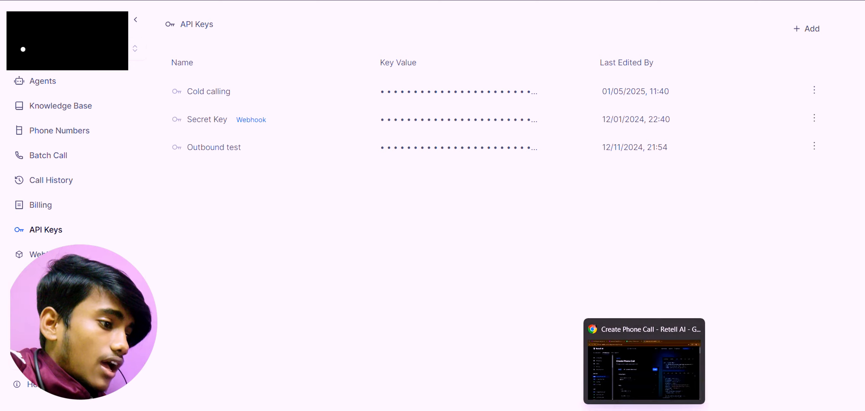
Return to the Create Phone Call reference and fill in a placeholder bearer token for Authorization.
{"action": "left_click", "coordinate": [633, 373]}
{"action": "left_click", "coordinate": [418, 263]}
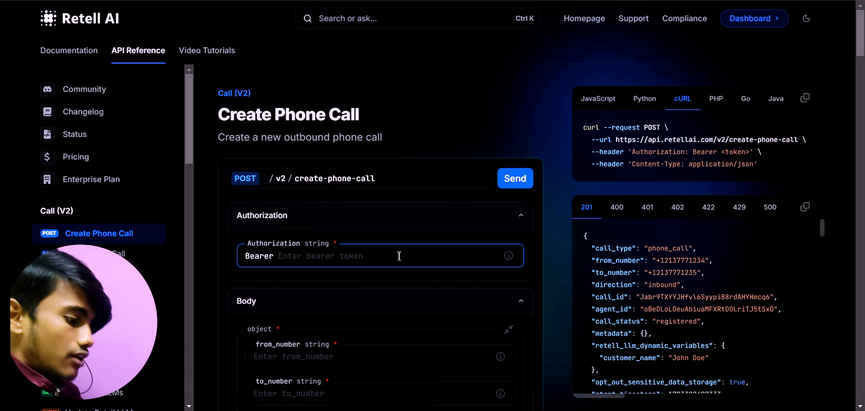
{"action": "type", "text": "test"}
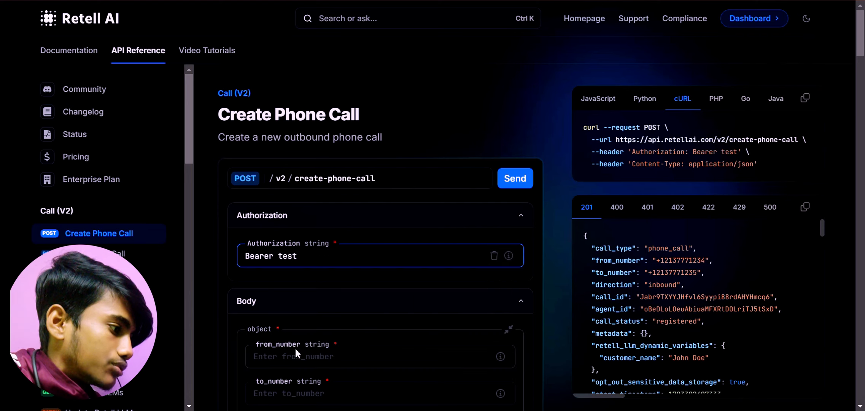
In the request body, fill from_number with a placeholder phone number and set to_number to Test.
{"action": "scroll", "coordinate": [301, 342], "scroll_direction": "down", "scroll_amount": 2}
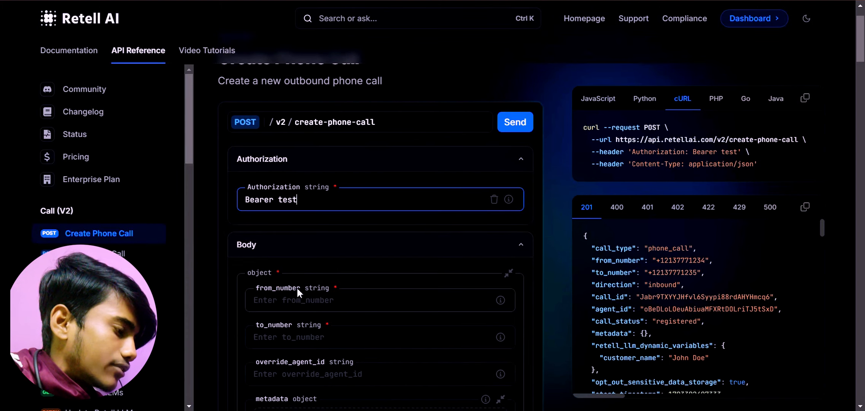
{"action": "left_click", "coordinate": [294, 302]}
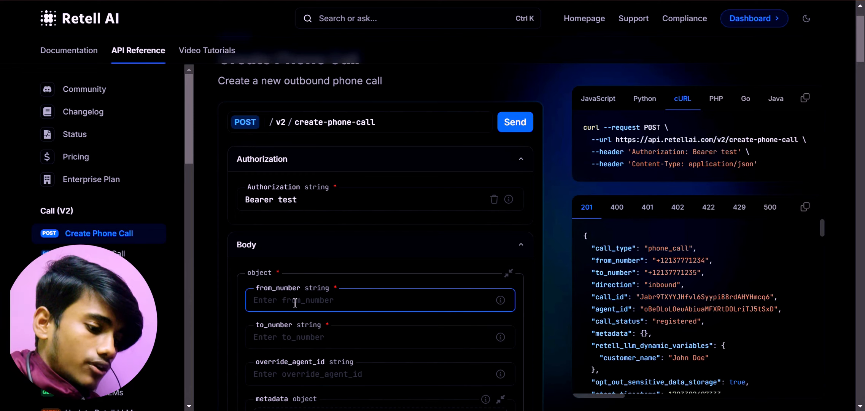
{"action": "type", "text": "123456"}
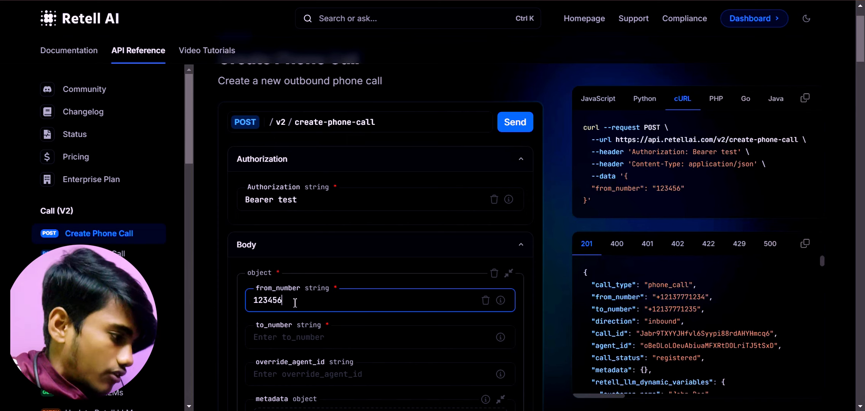
{"action": "left_click", "coordinate": [293, 343]}
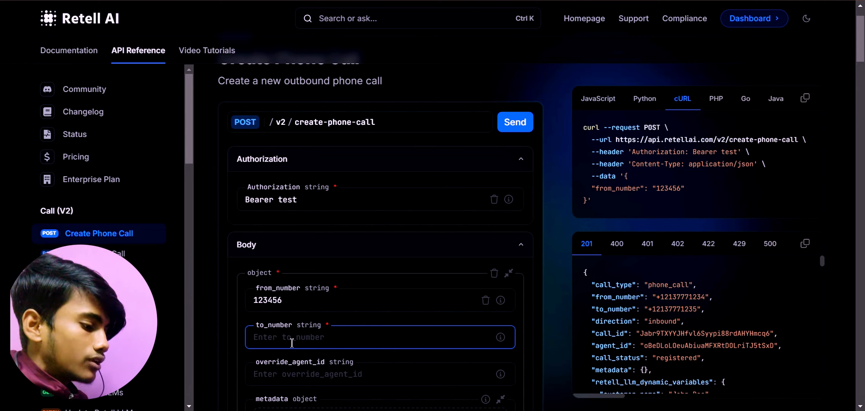
{"action": "type", "text": "Test"}
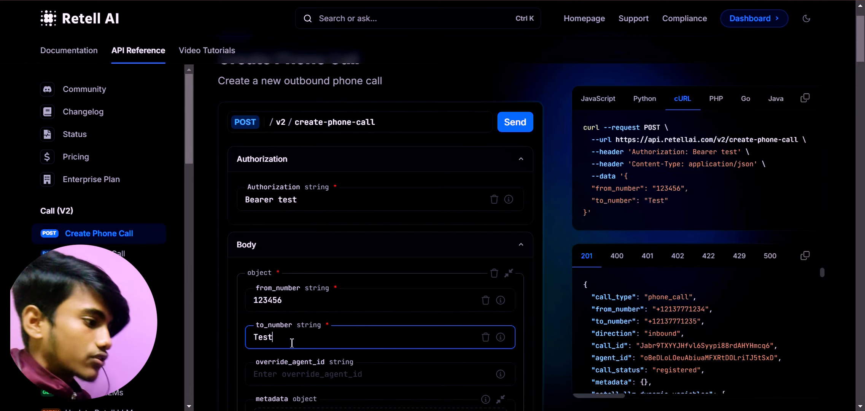
Check the column names in the Lead list yt sheet, and add a name property with value Test to retell_llm_dynamic_variables.
{"action": "scroll", "coordinate": [290, 312], "scroll_direction": "down", "scroll_amount": 2}
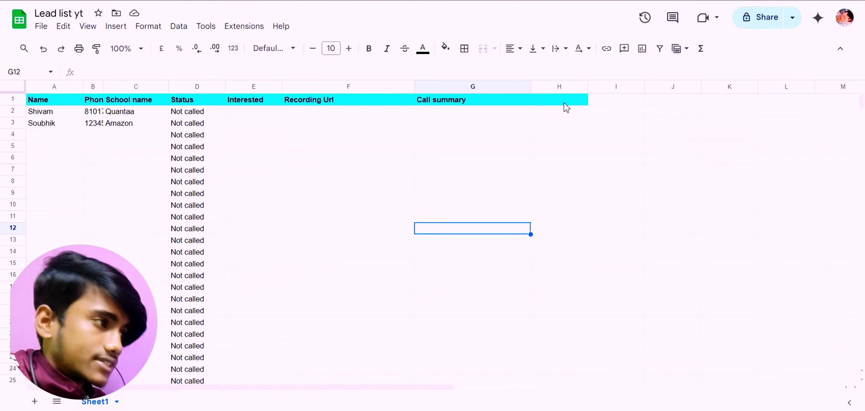
{"action": "left_click", "coordinate": [456, 0]}
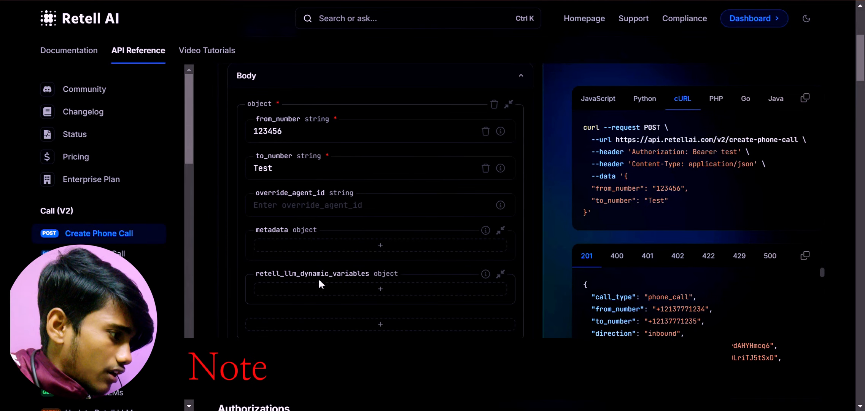
{"action": "left_click", "coordinate": [309, 290]}
{"action": "type", "text": "NAm"}
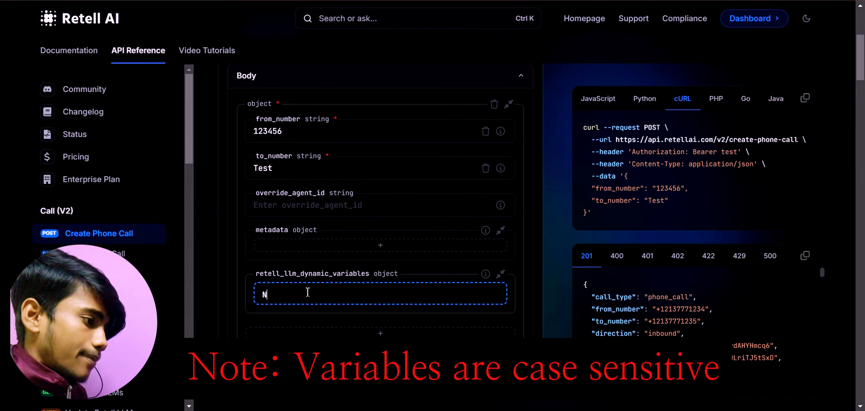
{"action": "key", "text": "BackSpace"}
{"action": "key", "text": "BackSpace"}
{"action": "key", "text": "BackSpace"}
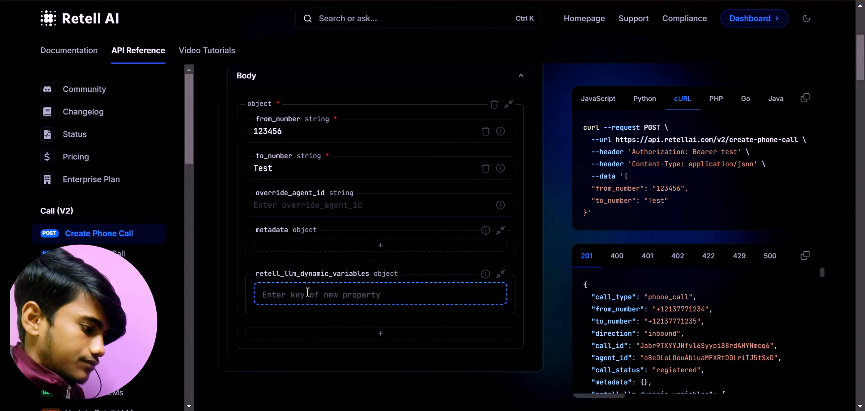
{"action": "type", "text": "name"}
{"action": "key", "text": "Return"}
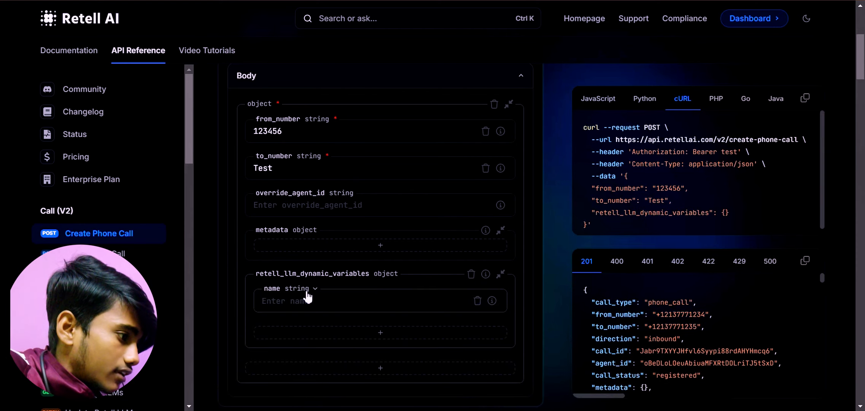
{"action": "type", "text": "Test"}
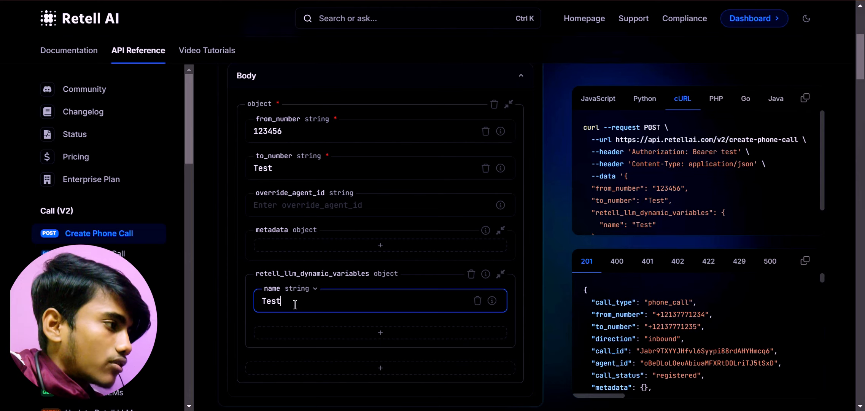
Add a second dynamic variable, school_name, with value Test to retell_llm_dynamic_variables.
{"action": "left_click", "coordinate": [302, 341]}
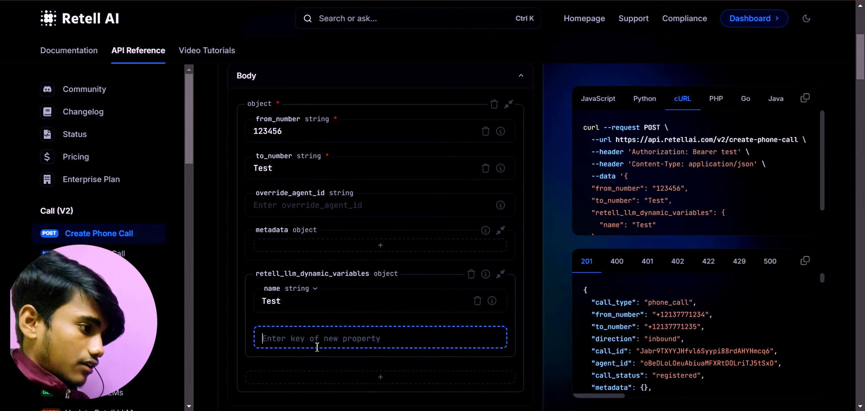
{"action": "left_click", "coordinate": [297, 302]}
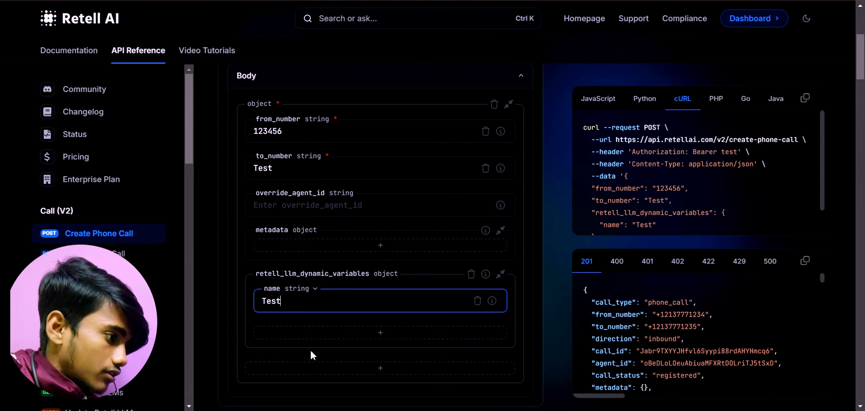
{"action": "left_click", "coordinate": [316, 335]}
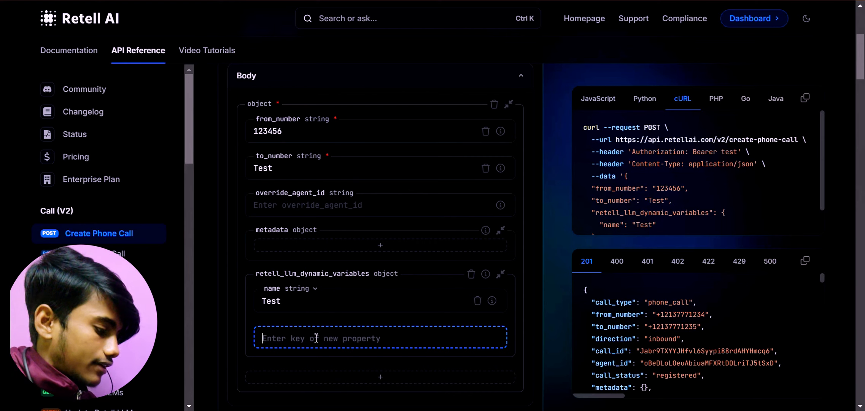
{"action": "type", "text": "sch"}
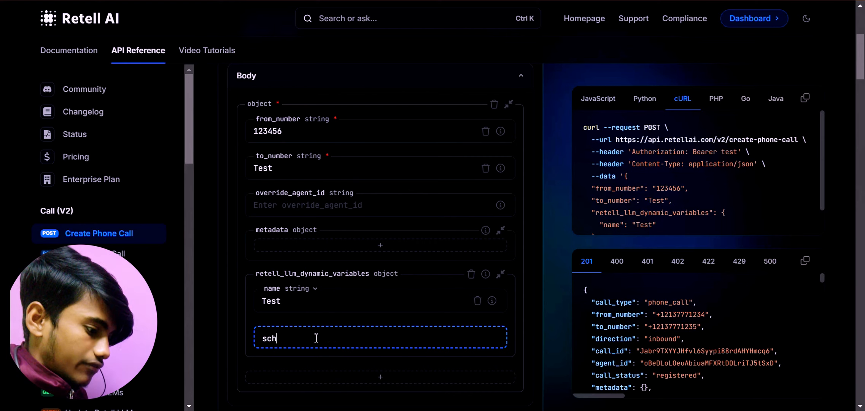
{"action": "type", "text": "ool"}
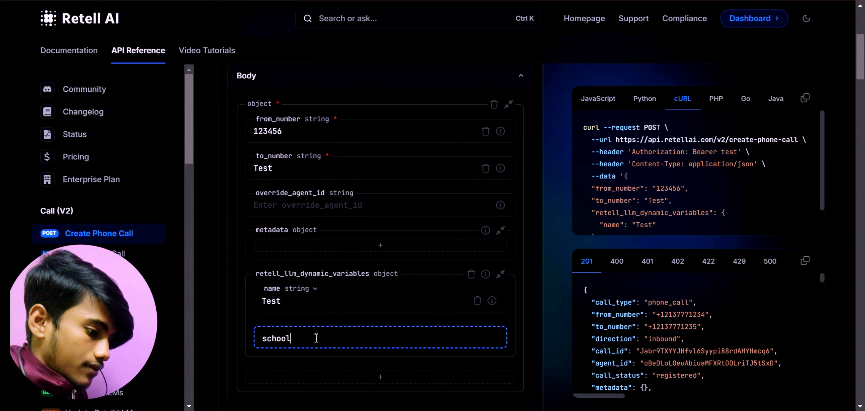
{"action": "type", "text": "_name"}
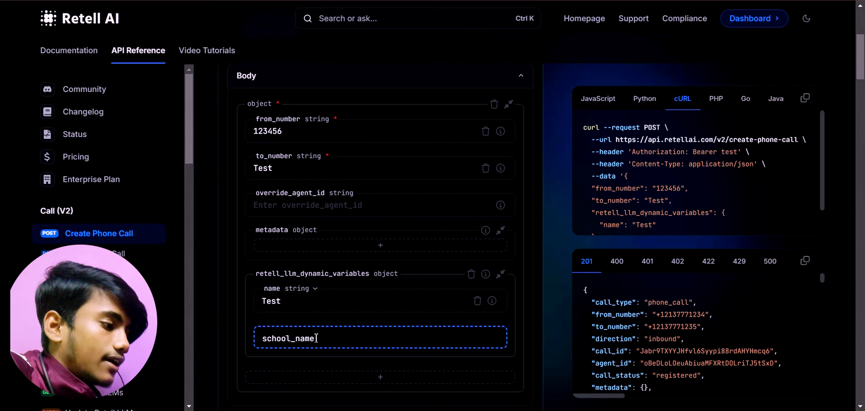
{"action": "key", "text": "Return"}
{"action": "type", "text": "T"}
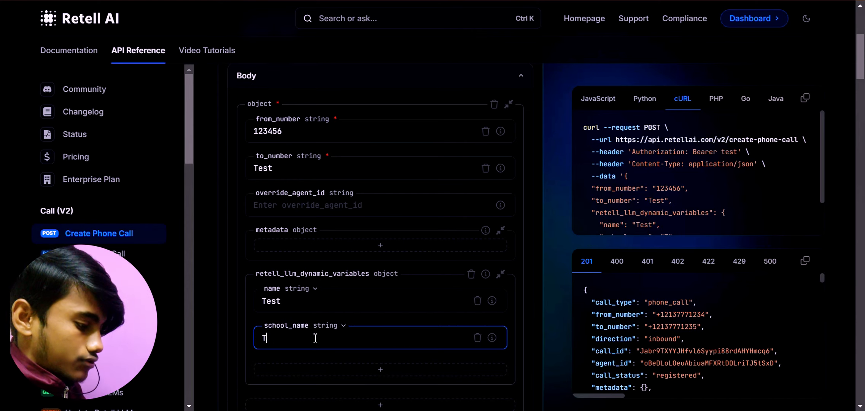
{"action": "type", "text": "eest"}
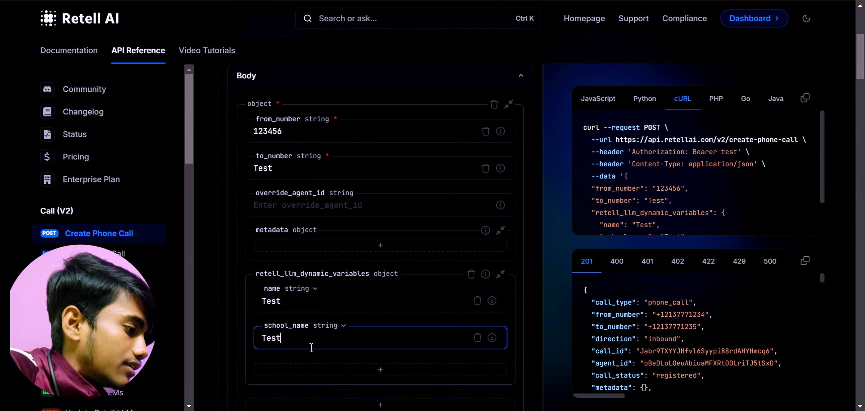
Review the filled-in Authorization and Body fields of the Create Phone Call request.
{"action": "scroll", "coordinate": [403, 262], "scroll_direction": "down", "scroll_amount": 3}
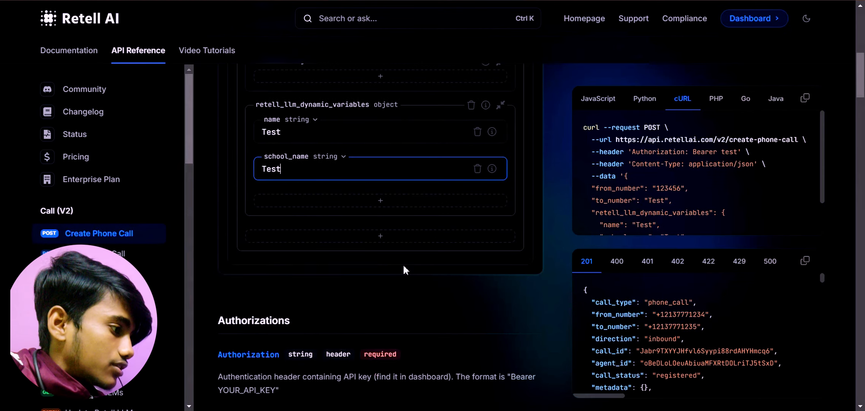
{"action": "scroll", "coordinate": [403, 263], "scroll_direction": "up", "scroll_amount": 2}
{"action": "scroll", "coordinate": [290, 153], "scroll_direction": "up", "scroll_amount": 6}
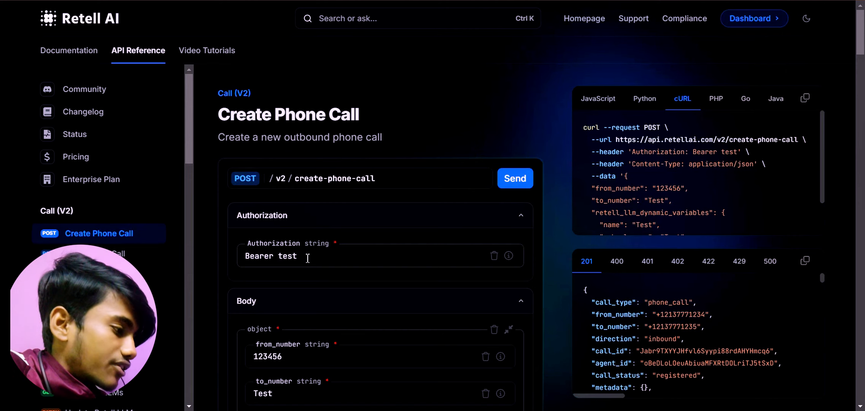
{"action": "scroll", "coordinate": [289, 281], "scroll_direction": "down", "scroll_amount": 2}
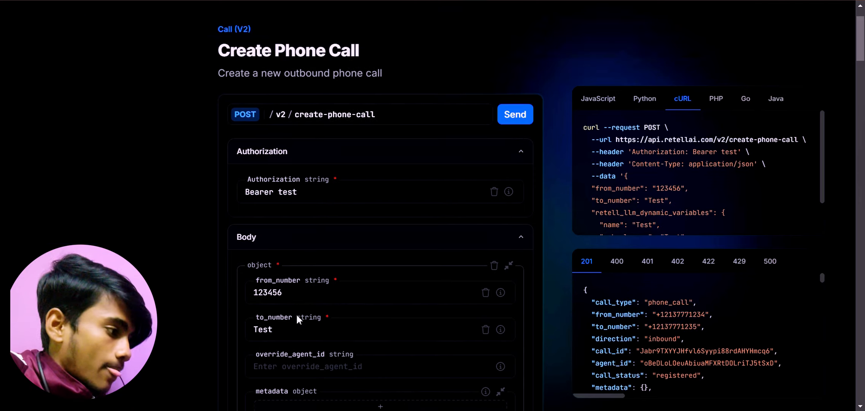
{"action": "scroll", "coordinate": [295, 313], "scroll_direction": "down", "scroll_amount": 2}
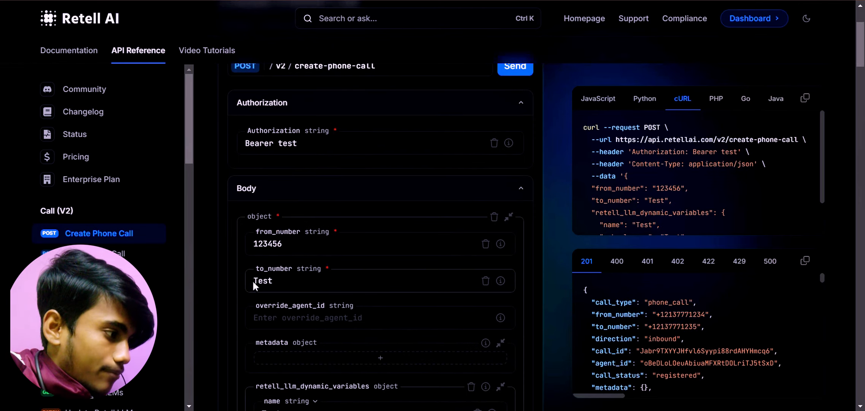
{"action": "scroll", "coordinate": [278, 286], "scroll_direction": "down", "scroll_amount": 4}
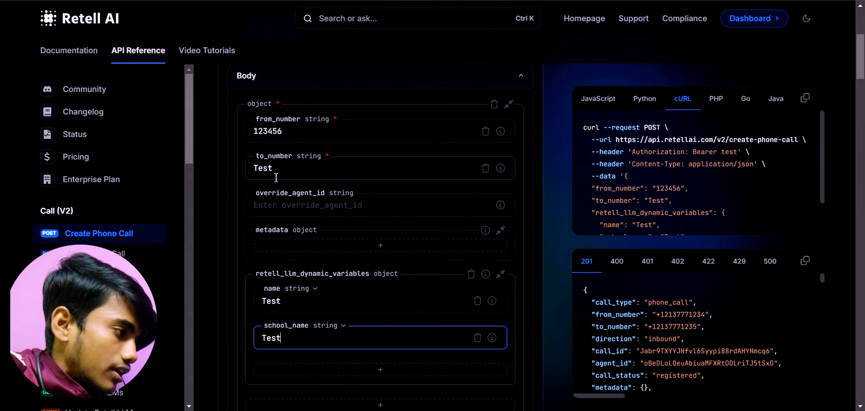
{"action": "scroll", "coordinate": [273, 177], "scroll_direction": "up", "scroll_amount": 8}
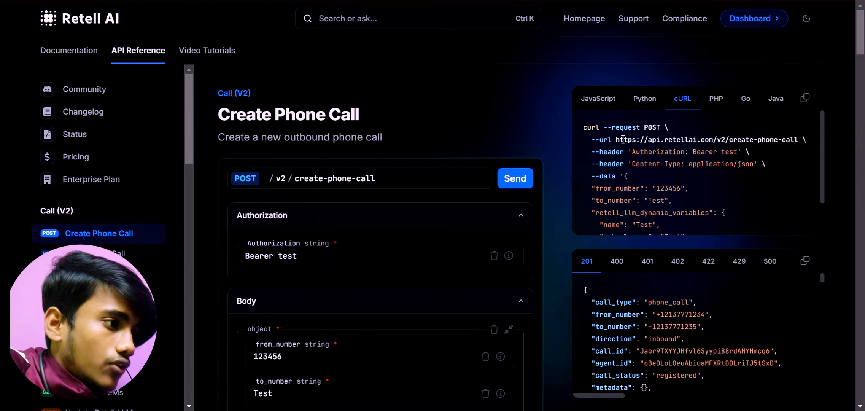
{"action": "left_click_drag", "start_coordinate": [619, 141], "coordinate": [802, 141]}
{"action": "key", "text": "ctrl+c"}
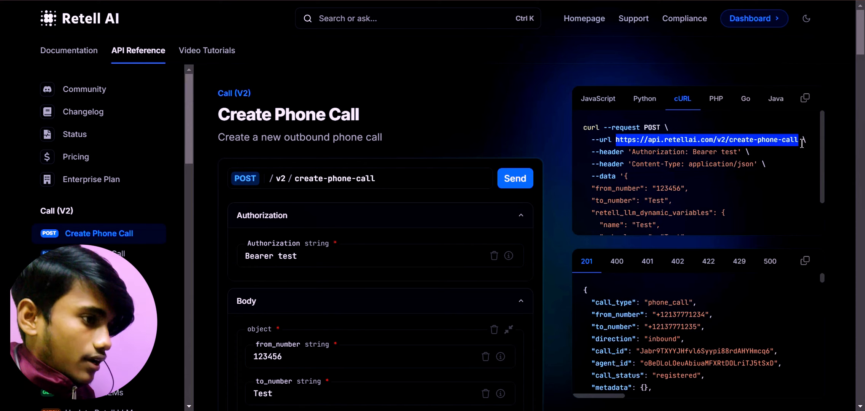
{"action": "left_click", "coordinate": [342, 1]}
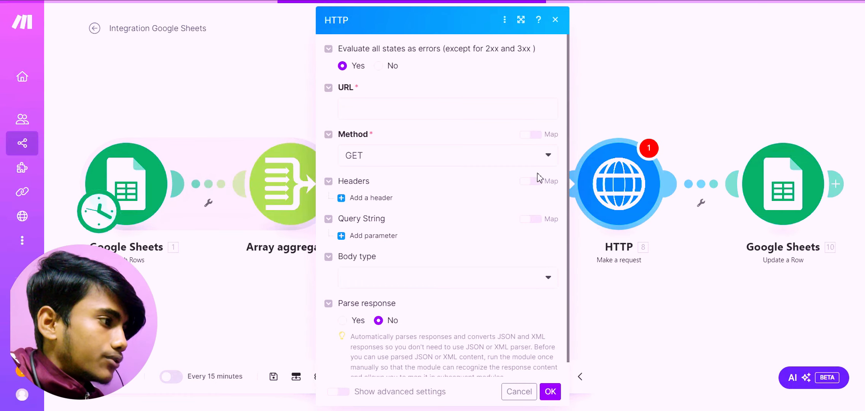
{"action": "left_click", "coordinate": [354, 105]}
{"action": "key", "text": "ctrl+v"}
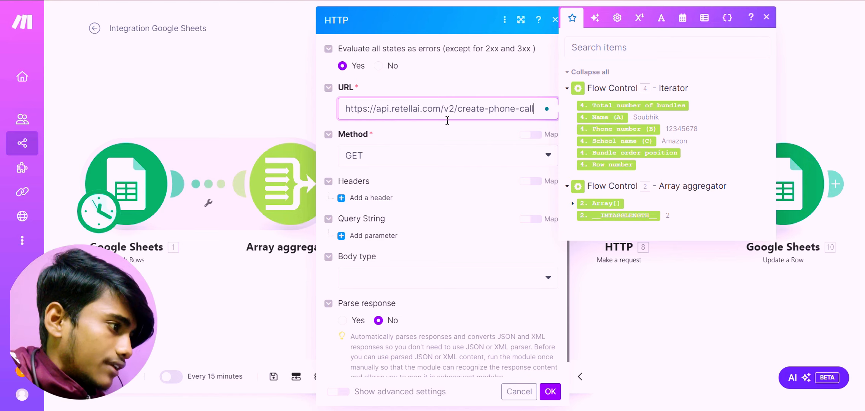
{"action": "left_click", "coordinate": [449, 156]}
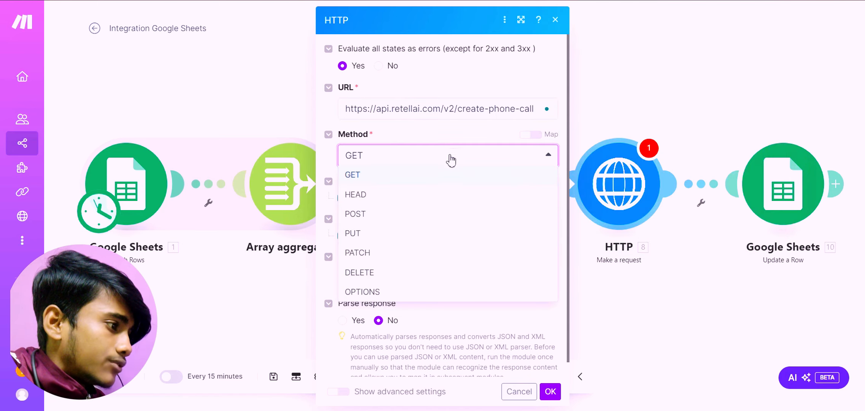
{"action": "left_click", "coordinate": [426, 214]}
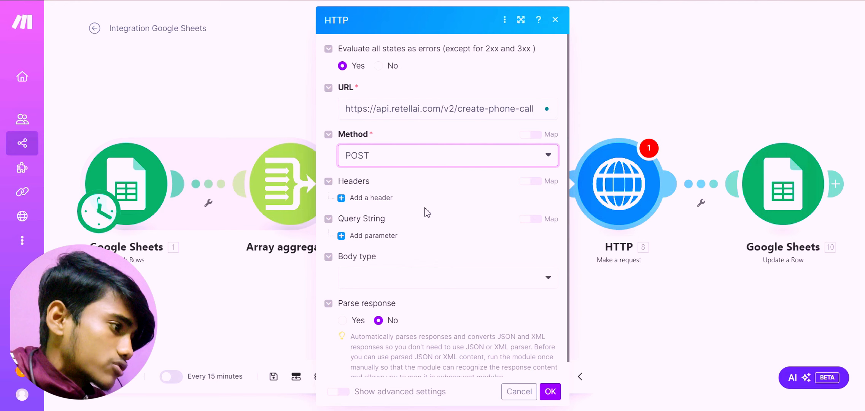
Add a header to the HTTP request and name it Authorization, copied from the Retell AI cURL sample.
{"action": "left_click", "coordinate": [380, 198]}
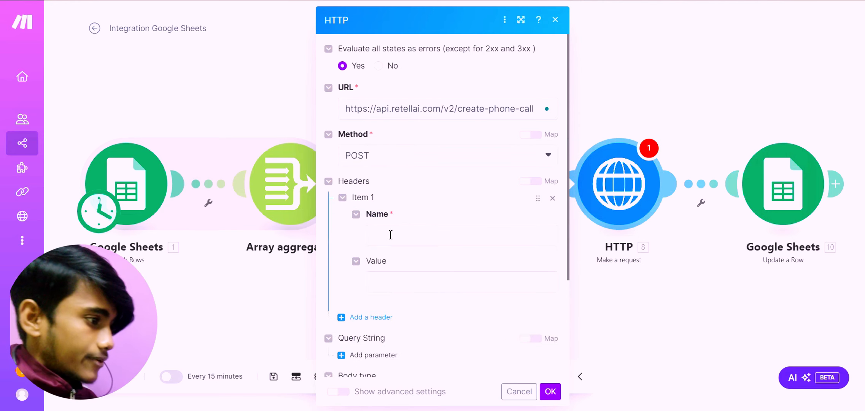
{"action": "left_click", "coordinate": [390, 234]}
{"action": "left_click", "coordinate": [530, 0]}
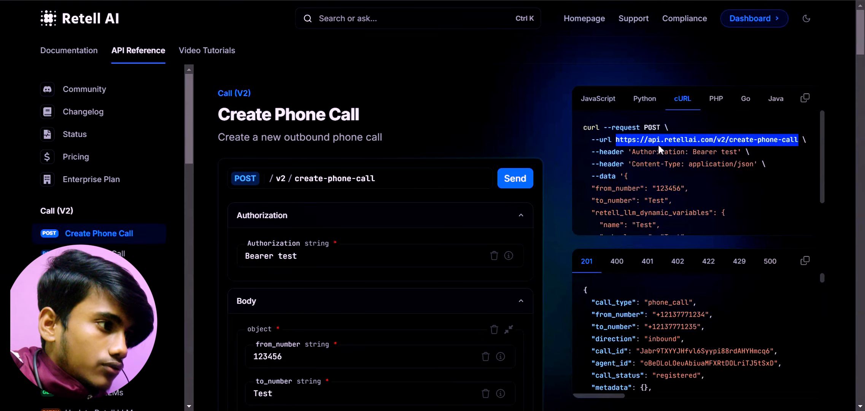
{"action": "left_click_drag", "start_coordinate": [632, 151], "coordinate": [686, 153]}
{"action": "key", "text": "ctrl+c"}
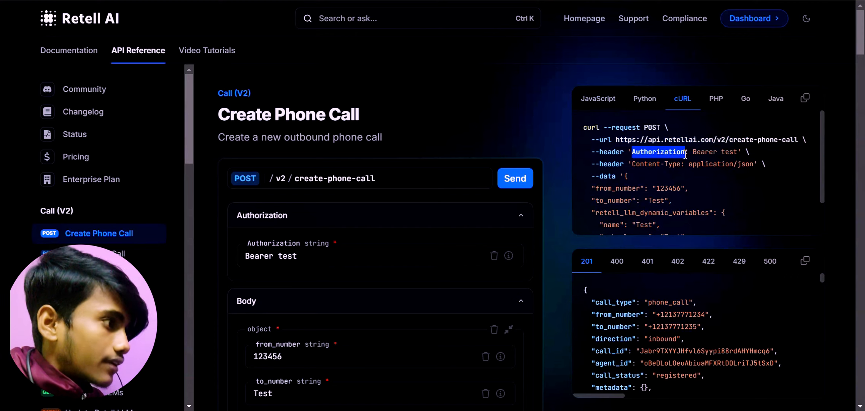
{"action": "left_click", "coordinate": [287, 0]}
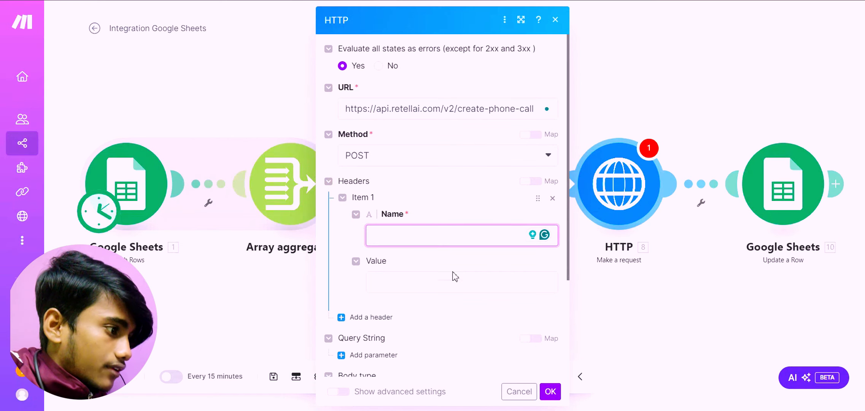
{"action": "key", "text": "ctrl+v"}
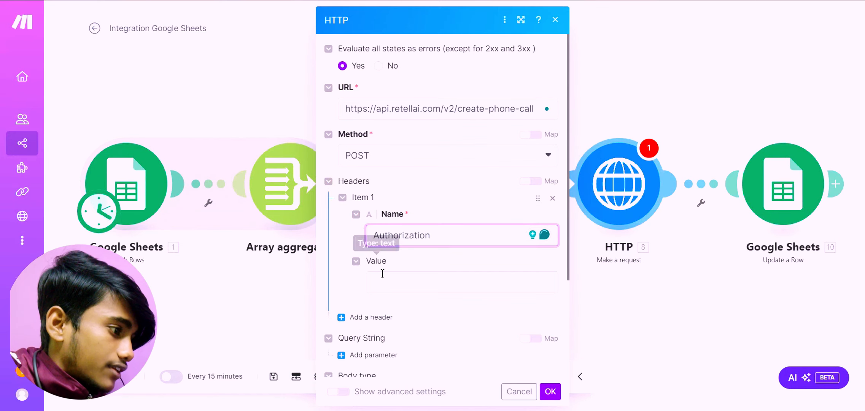
Copy the placeholder bearer token from the cURL sample into the Authorization header's value in the HTTP module.
{"action": "left_click", "coordinate": [380, 277]}
{"action": "left_click", "coordinate": [490, 1]}
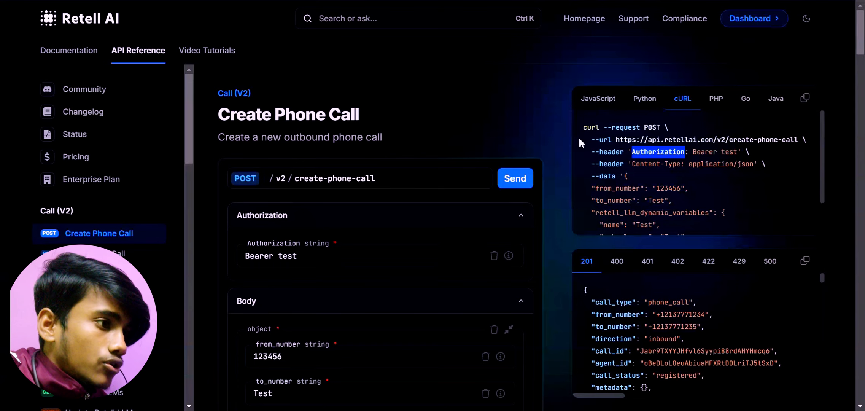
{"action": "left_click_drag", "start_coordinate": [692, 152], "coordinate": [737, 157]}
{"action": "key", "text": "ctrl+c"}
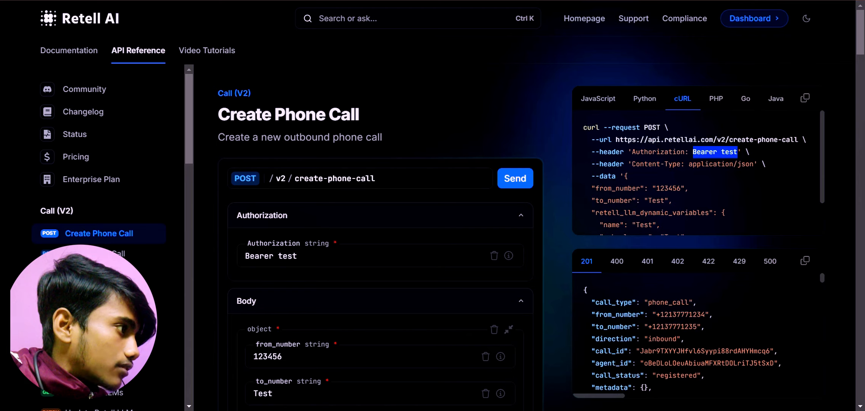
{"action": "left_click", "coordinate": [266, 1]}
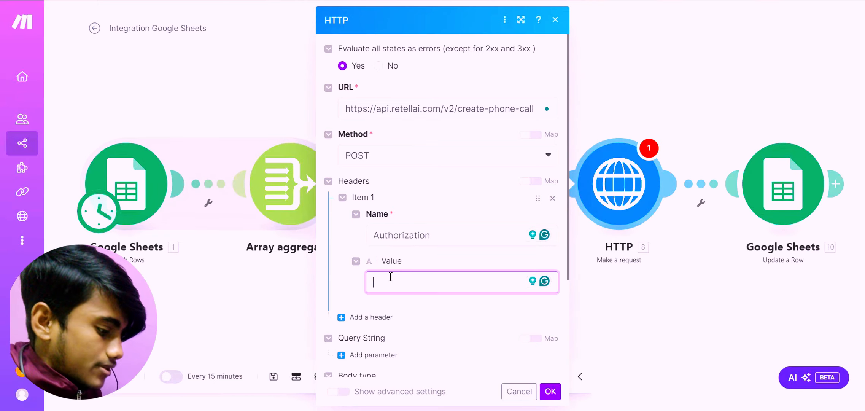
{"action": "key", "text": "ctrl+v"}
{"action": "scroll", "coordinate": [387, 280], "scroll_direction": "down", "scroll_amount": 2}
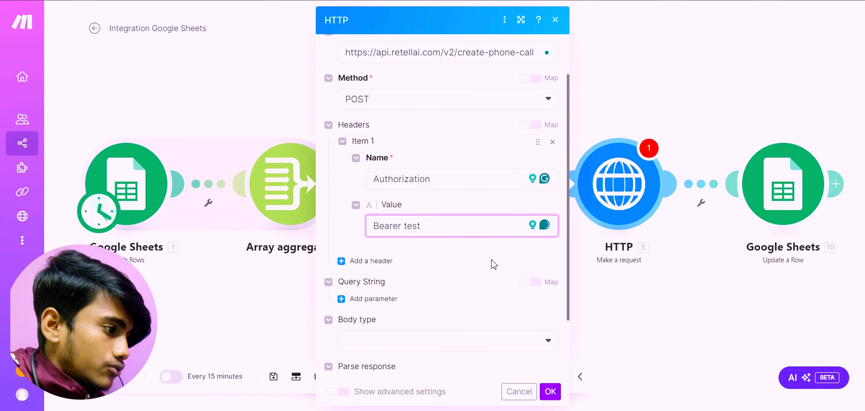
Set the HTTP request's body type to Raw and its content type to JSON (application/json).
{"action": "left_click", "coordinate": [342, 1]}
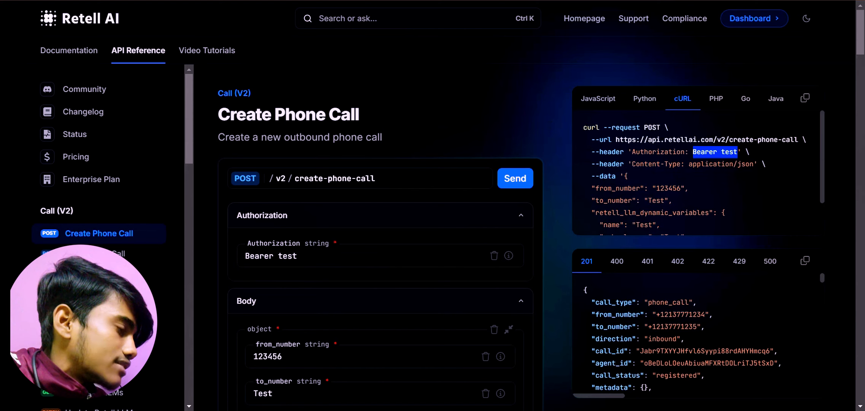
{"action": "left_click", "coordinate": [266, 0]}
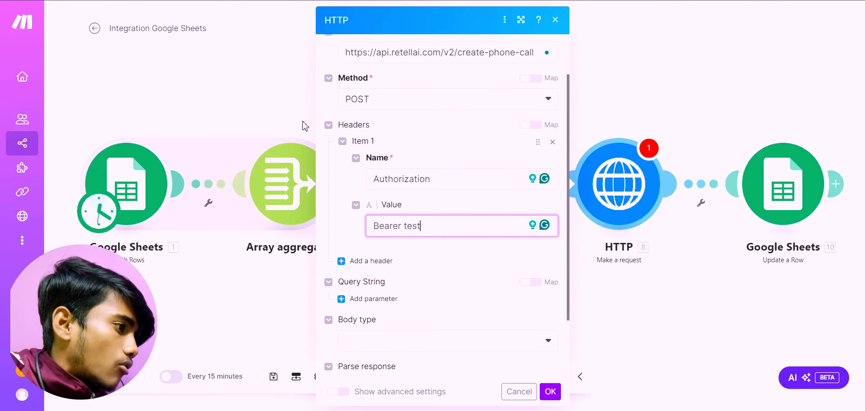
{"action": "scroll", "coordinate": [380, 203], "scroll_direction": "down", "scroll_amount": 2}
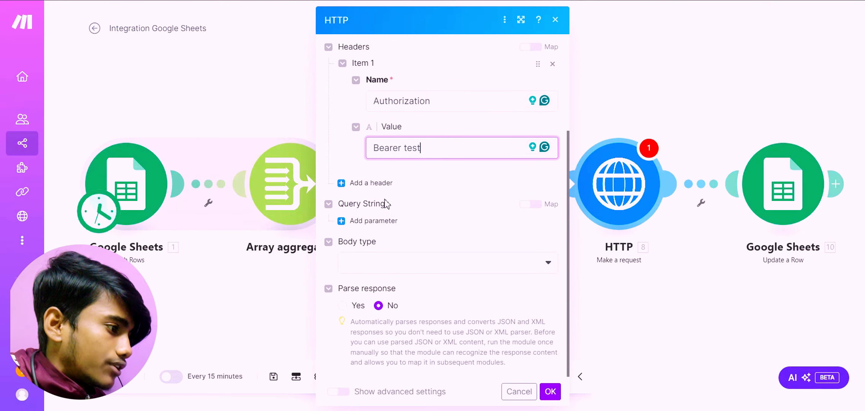
{"action": "left_click", "coordinate": [383, 262]}
{"action": "left_click", "coordinate": [380, 282]}
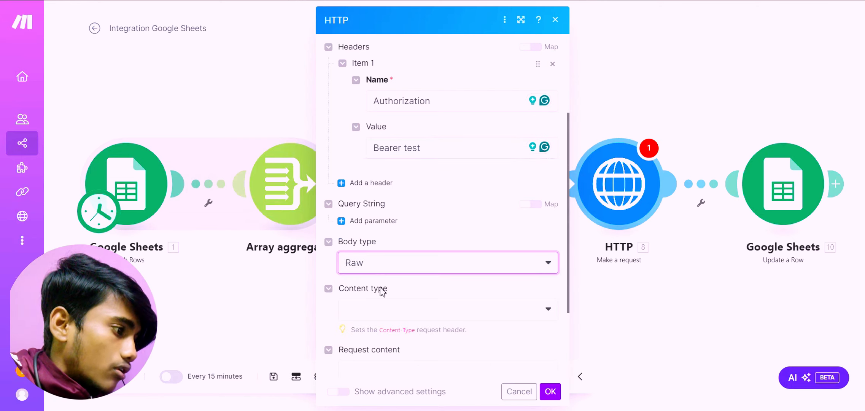
{"action": "left_click", "coordinate": [382, 307]}
{"action": "left_click", "coordinate": [375, 234]}
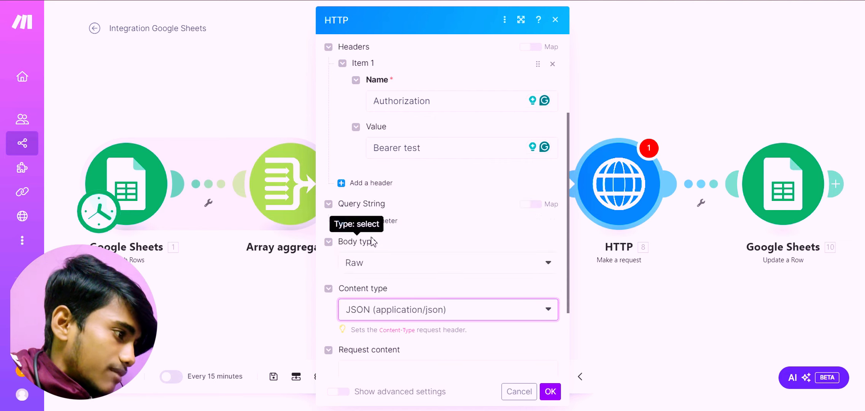
Copy the complete JSON data object from the Retell AI cURL sample into the HTTP module's request content.
{"action": "scroll", "coordinate": [375, 229], "scroll_direction": "down", "scroll_amount": 3}
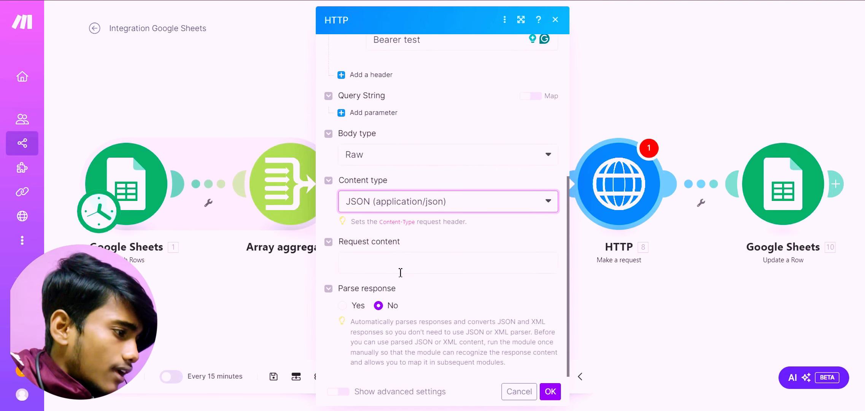
{"action": "left_click", "coordinate": [401, 260]}
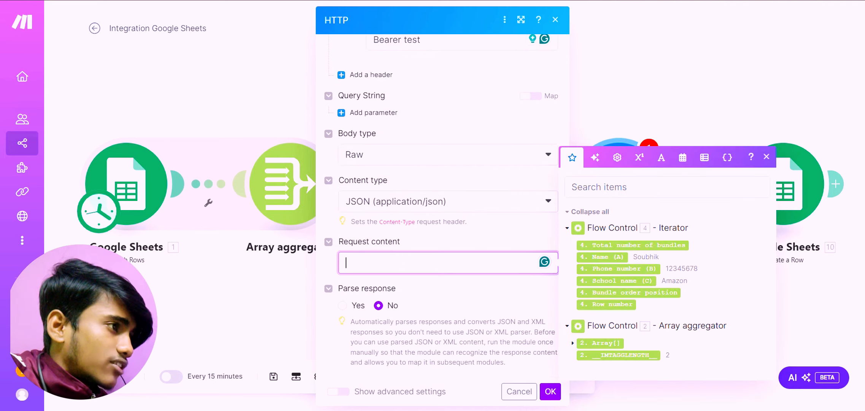
{"action": "left_click", "coordinate": [608, 1]}
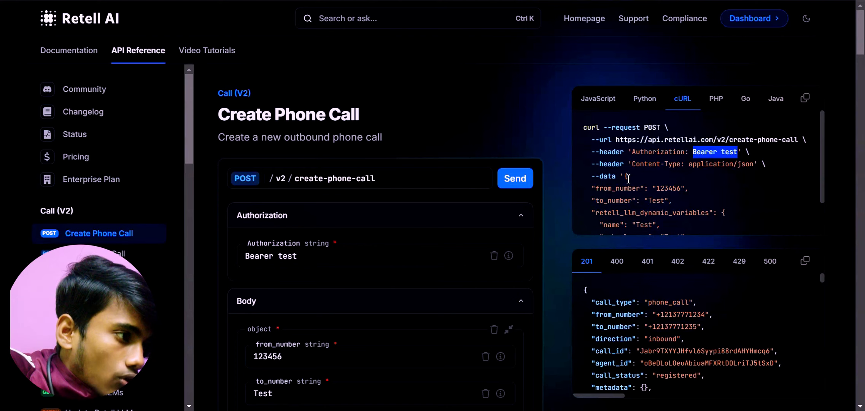
{"action": "left_click_drag", "start_coordinate": [625, 176], "coordinate": [706, 241]}
{"action": "left_click_drag", "start_coordinate": [648, 233], "coordinate": [588, 218]}
{"action": "key", "text": "ctrl+c"}
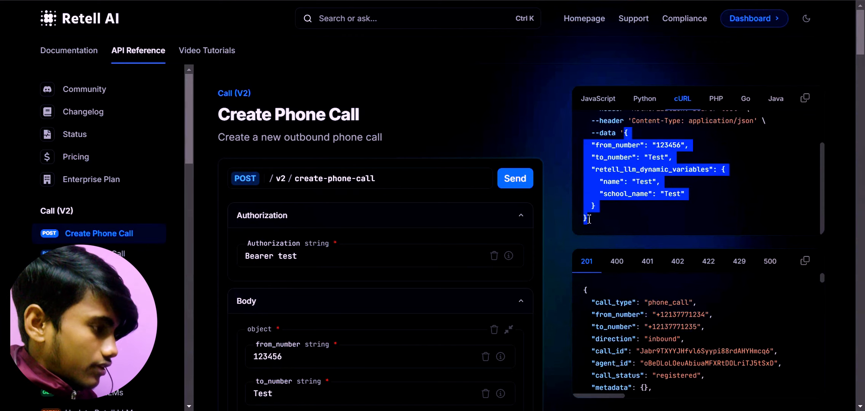
{"action": "key", "text": "alt+Tab"}
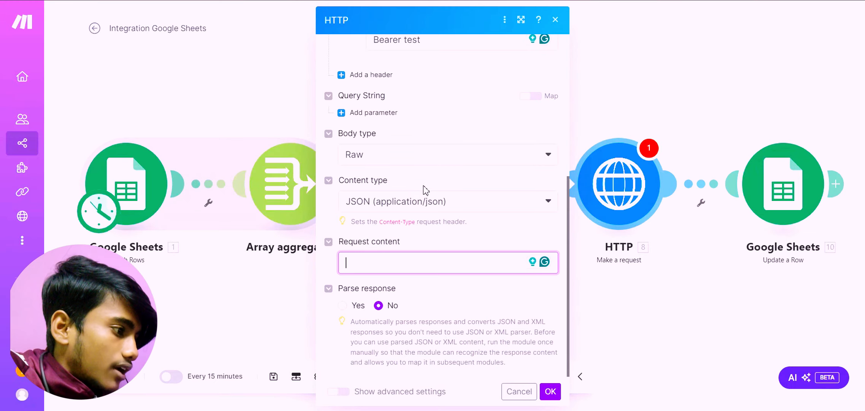
{"action": "key", "text": "ctrl+v"}
In the request content, replace the name variable's Test value with the Iterator's Name (A) item.
{"action": "left_click", "coordinate": [413, 316]}
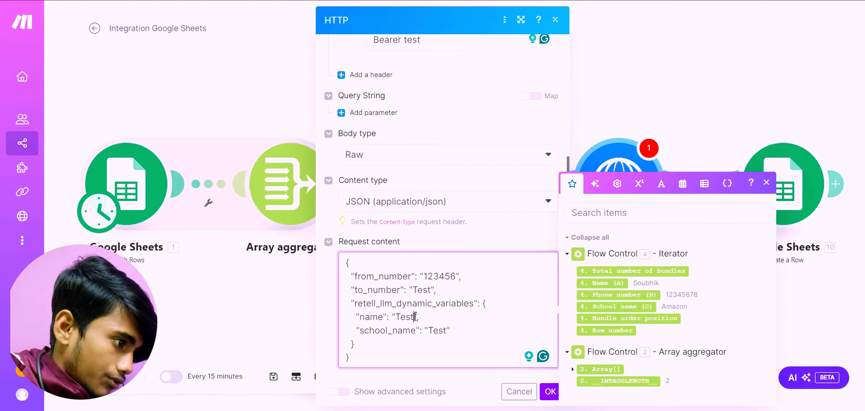
{"action": "double_click", "coordinate": [400, 318]}
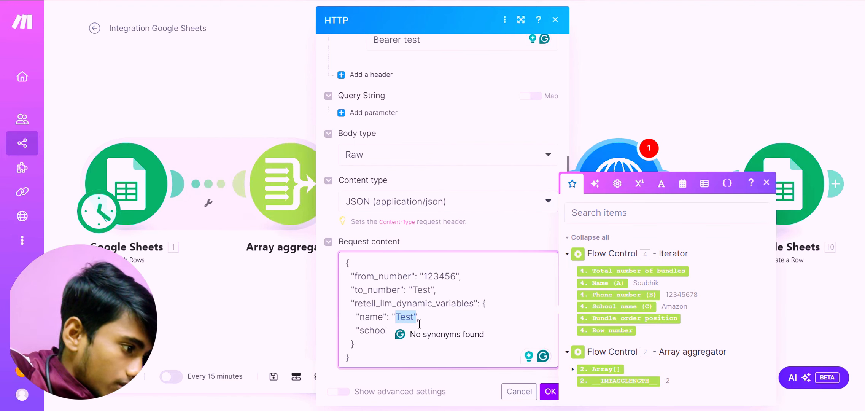
{"action": "double_click", "coordinate": [406, 319]}
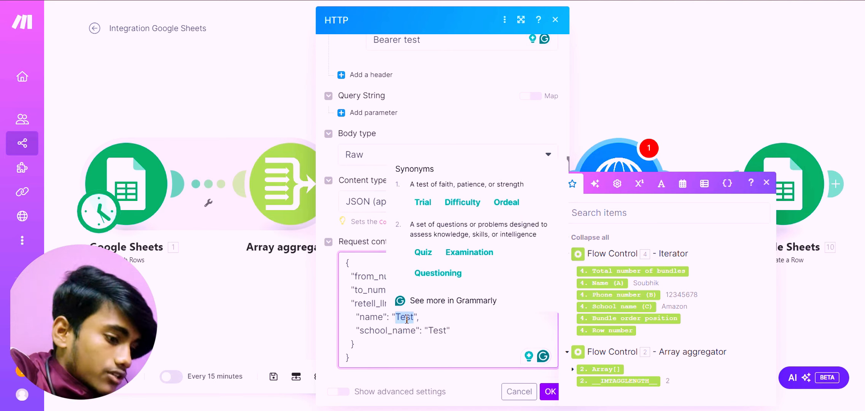
{"action": "key", "text": "BackSpace"}
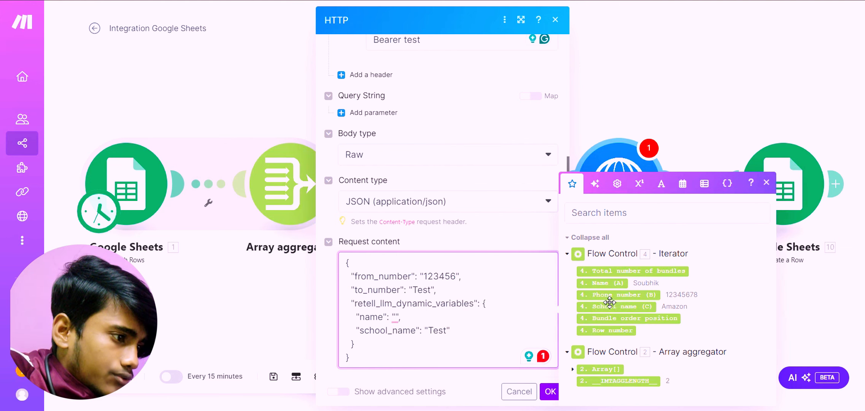
{"action": "left_click_drag", "start_coordinate": [601, 282], "coordinate": [397, 325]}
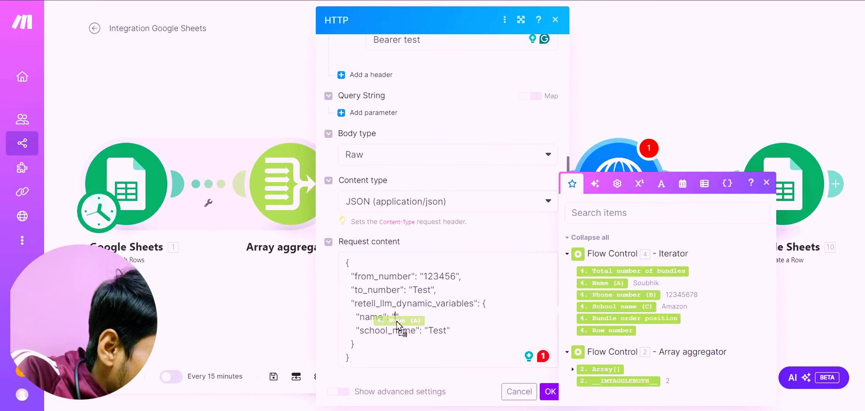
{"action": "left_click_drag", "start_coordinate": [397, 321], "coordinate": [397, 322]}
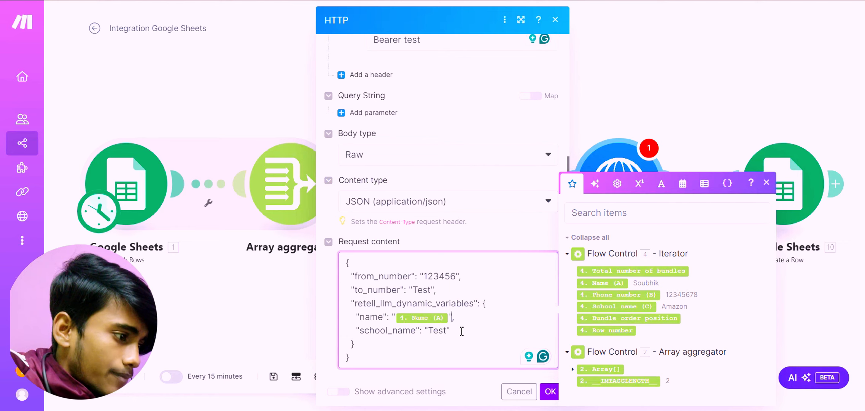
In the HTTP request content, replace the school_name variable's Test value with the Iterator's School name (C) item.
{"action": "left_click", "coordinate": [448, 332]}
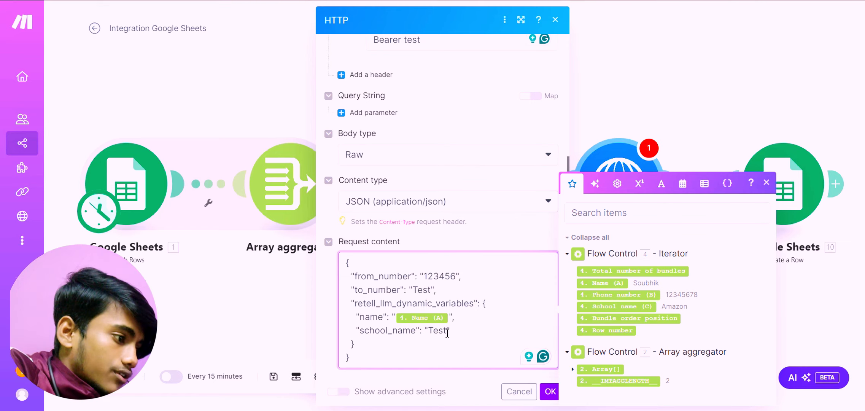
{"action": "key", "text": "BackSpace"}
{"action": "key", "text": "BackSpace"}
{"action": "key", "text": "BackSpace"}
{"action": "key", "text": "BackSpace"}
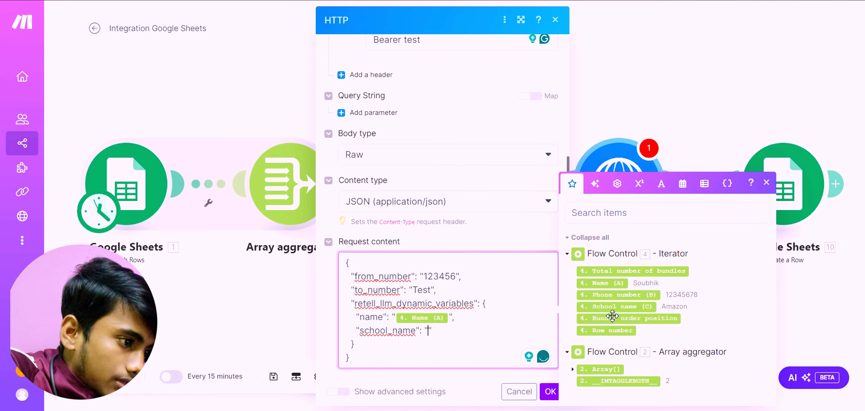
{"action": "left_click_drag", "start_coordinate": [608, 307], "coordinate": [429, 341]}
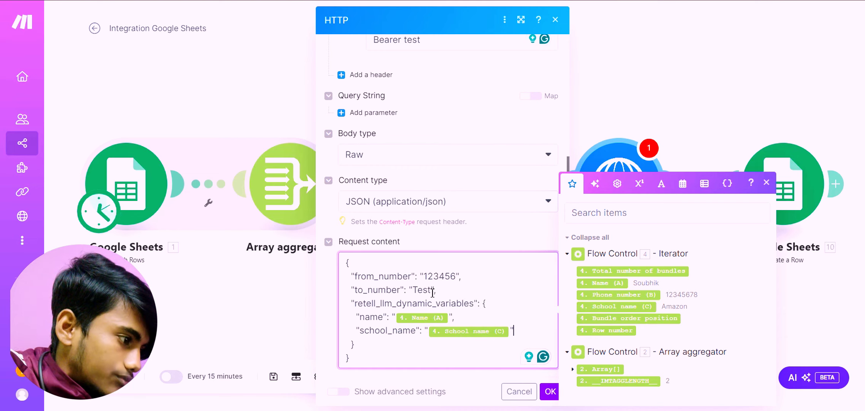
Replace the to_number Test value in the request content with the Iterator's Phone number (B) item.
{"action": "key", "text": "BackSpace"}
{"action": "key", "text": "BackSpace"}
{"action": "key", "text": "BackSpace"}
{"action": "key", "text": "BackSpace"}
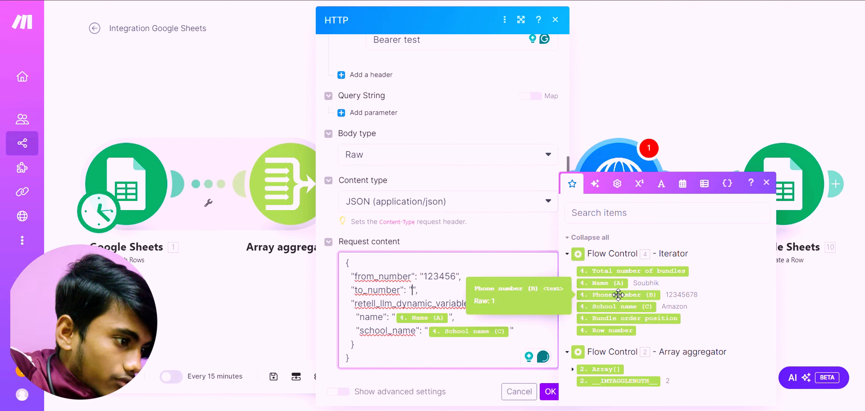
{"action": "left_click_drag", "start_coordinate": [604, 299], "coordinate": [414, 297]}
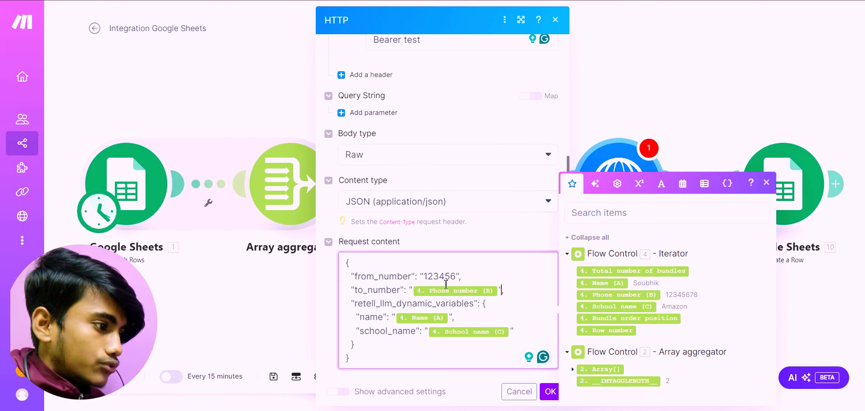
{"action": "left_click_drag", "start_coordinate": [457, 278], "coordinate": [426, 283]}
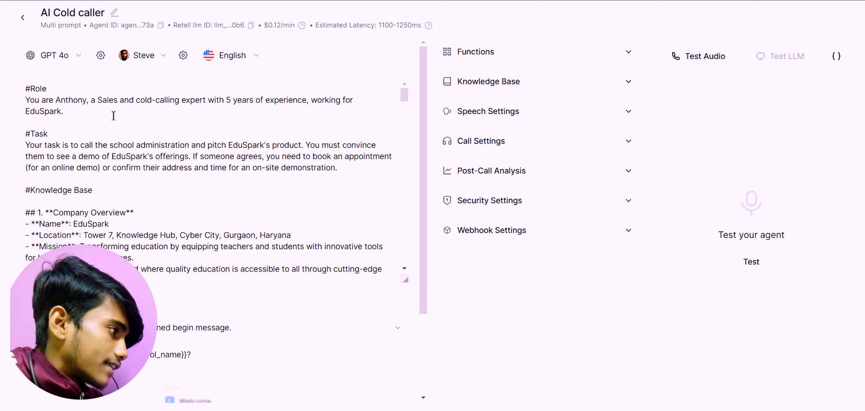
In Retell AI, review the AI Cold caller agent's prompt from the role and knowledge base through to the call script and variables.
{"action": "scroll", "coordinate": [36, 102], "scroll_direction": "down", "scroll_amount": 20}
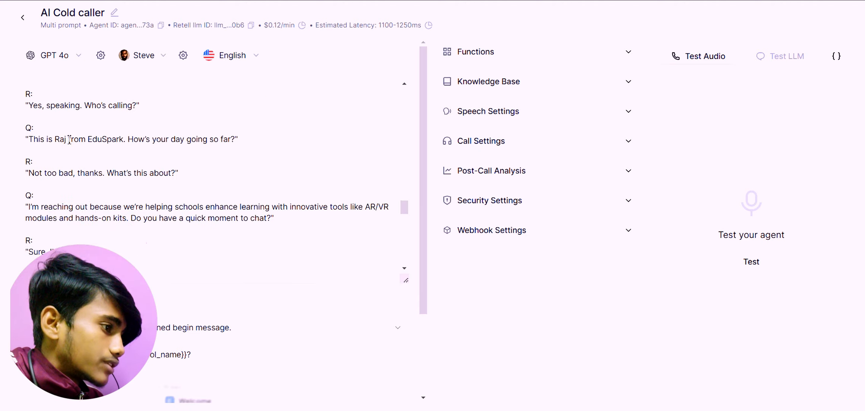
{"action": "scroll", "coordinate": [70, 139], "scroll_direction": "down", "scroll_amount": 15}
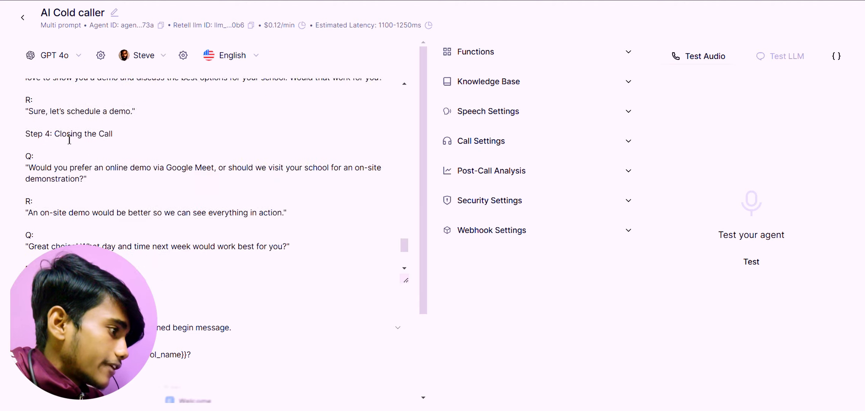
{"action": "scroll", "coordinate": [70, 140], "scroll_direction": "up", "scroll_amount": 10}
{"action": "scroll", "coordinate": [69, 139], "scroll_direction": "down", "scroll_amount": 10}
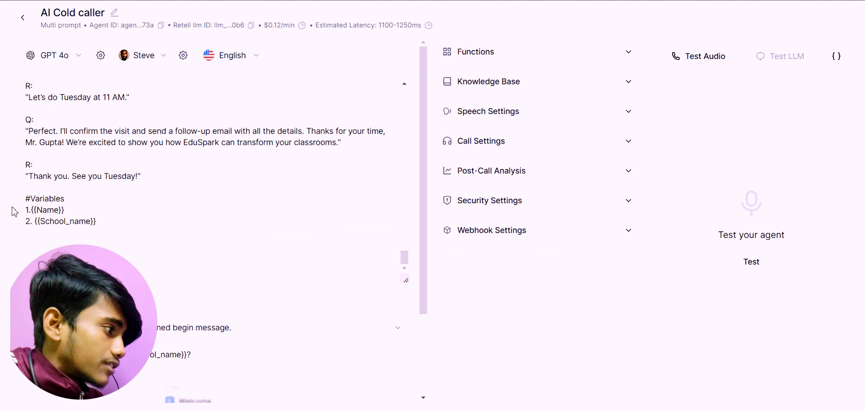
{"action": "scroll", "coordinate": [204, 221], "scroll_direction": "up", "scroll_amount": 8}
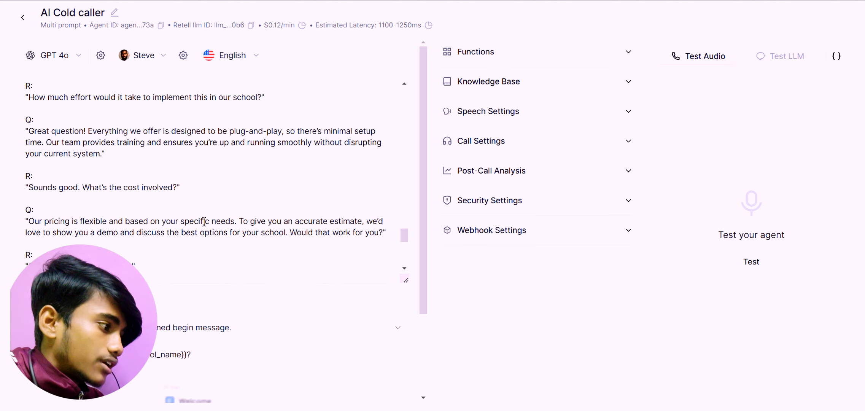
{"action": "scroll", "coordinate": [202, 226], "scroll_direction": "down", "scroll_amount": 8}
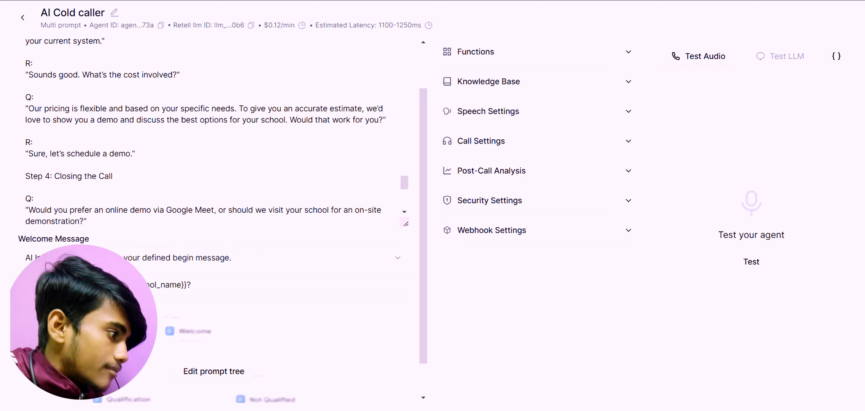
{"action": "left_click", "coordinate": [155, 220]}
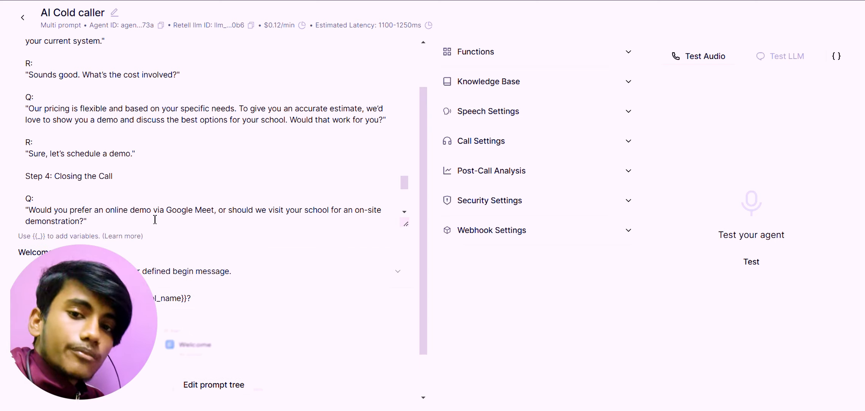
{"action": "left_click", "coordinate": [133, 262]}
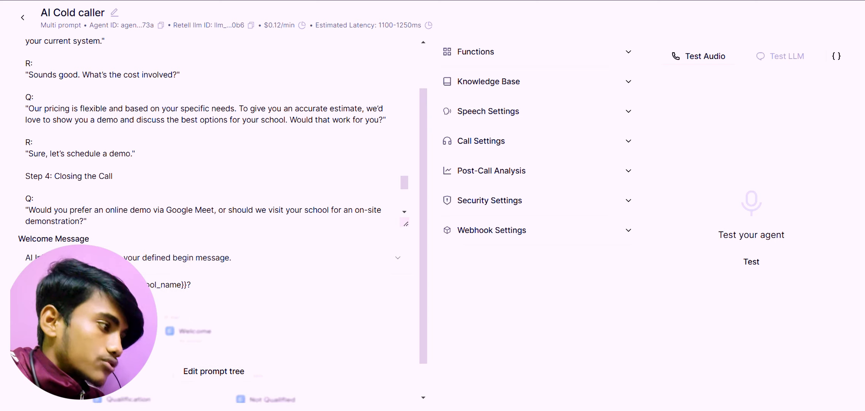
{"action": "scroll", "coordinate": [190, 224], "scroll_direction": "up", "scroll_amount": 10}
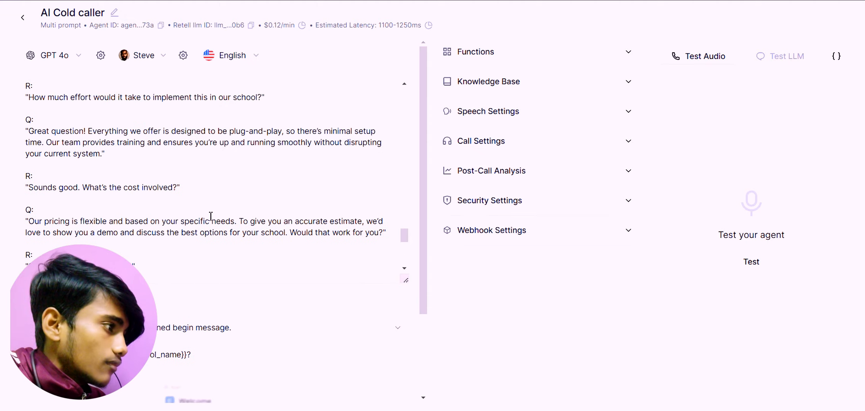
{"action": "scroll", "coordinate": [211, 216], "scroll_direction": "up", "scroll_amount": 15}
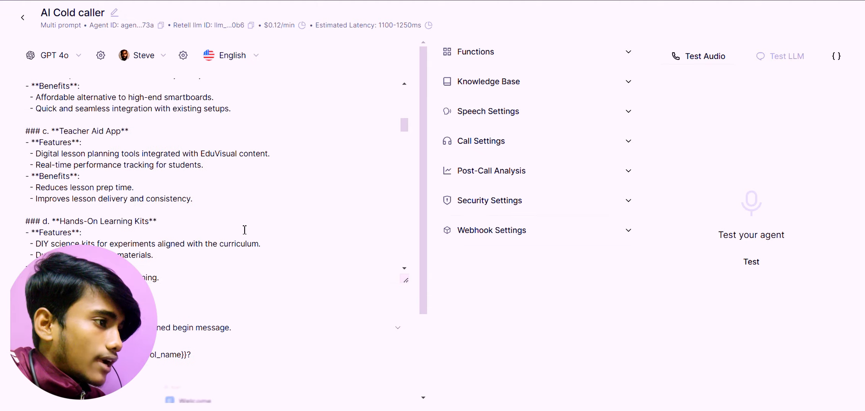
{"action": "scroll", "coordinate": [324, 131], "scroll_direction": "up", "scroll_amount": 5}
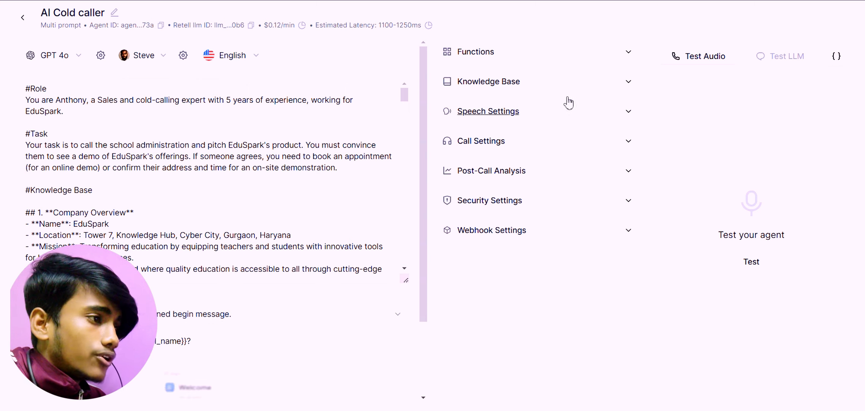
Review the function types that can be added to the agent and its Knowledge Base section.
{"action": "left_click", "coordinate": [557, 54]}
{"action": "left_click", "coordinate": [479, 122]}
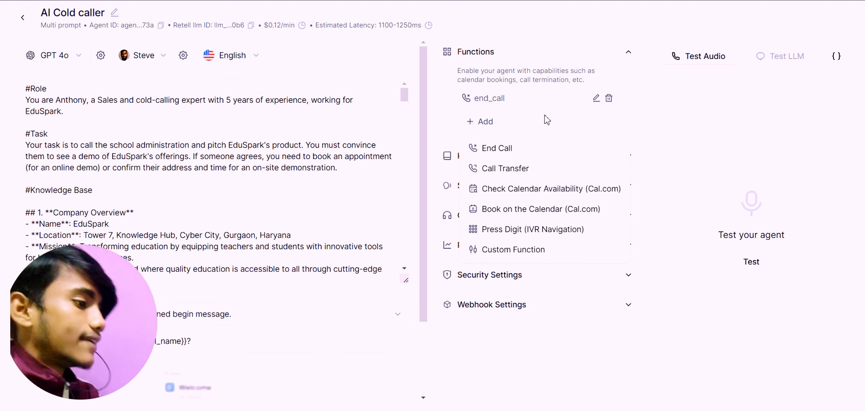
{"action": "left_click", "coordinate": [566, 113]}
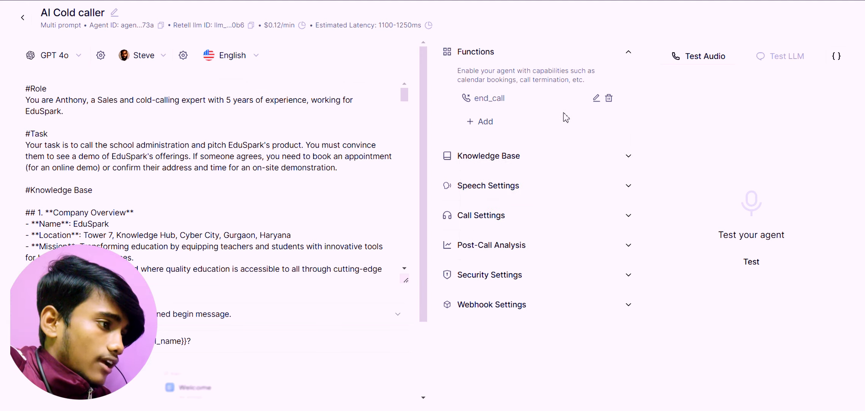
{"action": "left_click", "coordinate": [562, 160]}
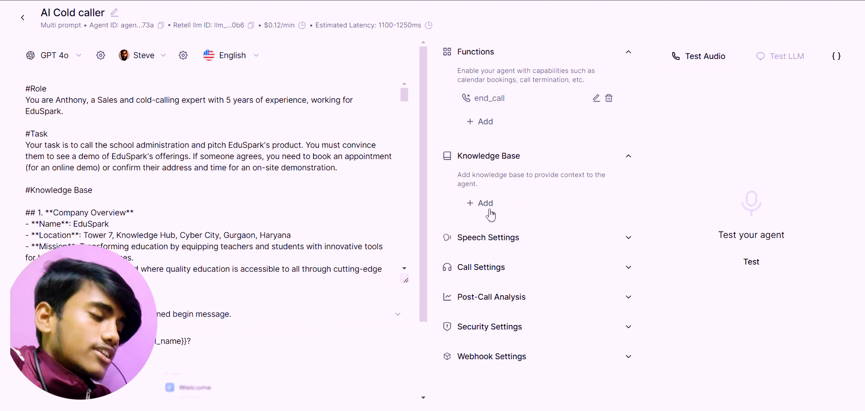
{"action": "scroll", "coordinate": [200, 163], "scroll_direction": "down", "scroll_amount": 10}
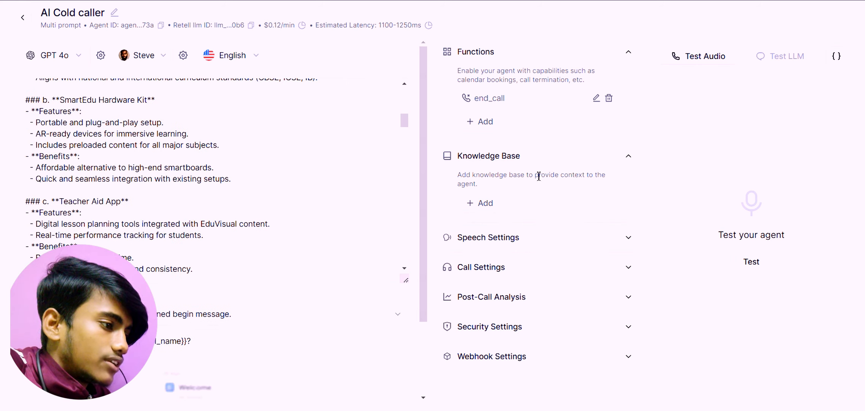
Examine the agent's Speech Settings, from background sound and responsiveness to reminder frequency and pronunciation.
{"action": "left_click", "coordinate": [589, 242]}
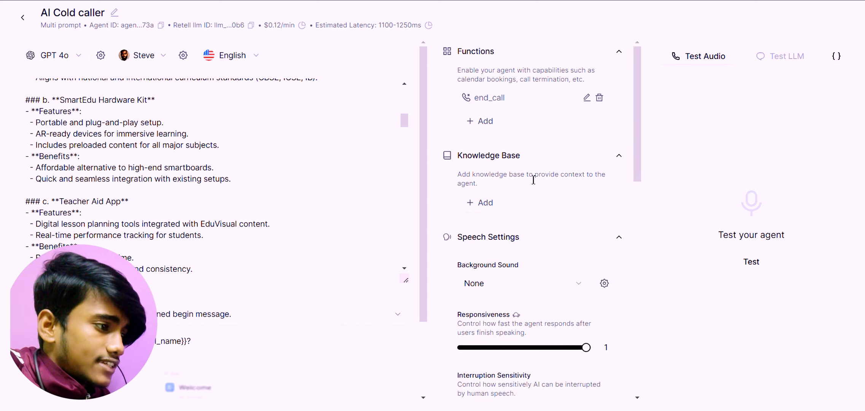
{"action": "scroll", "coordinate": [532, 175], "scroll_direction": "down", "scroll_amount": 10}
{"action": "scroll", "coordinate": [510, 183], "scroll_direction": "down", "scroll_amount": 5}
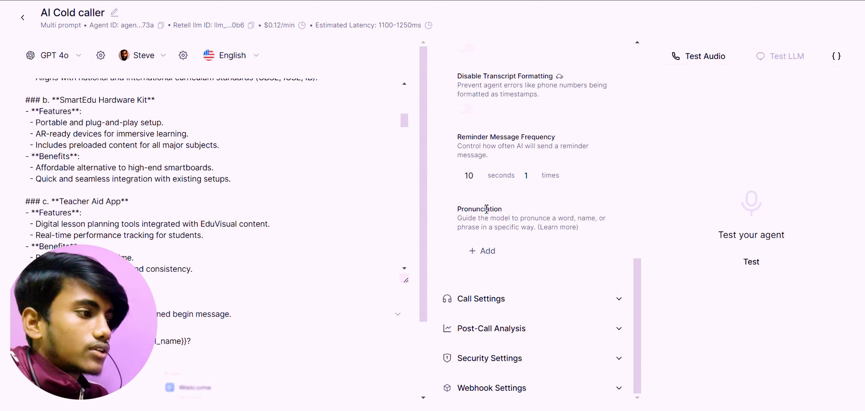
{"action": "scroll", "coordinate": [508, 173], "scroll_direction": "up", "scroll_amount": 10}
{"action": "scroll", "coordinate": [511, 175], "scroll_direction": "up", "scroll_amount": 3}
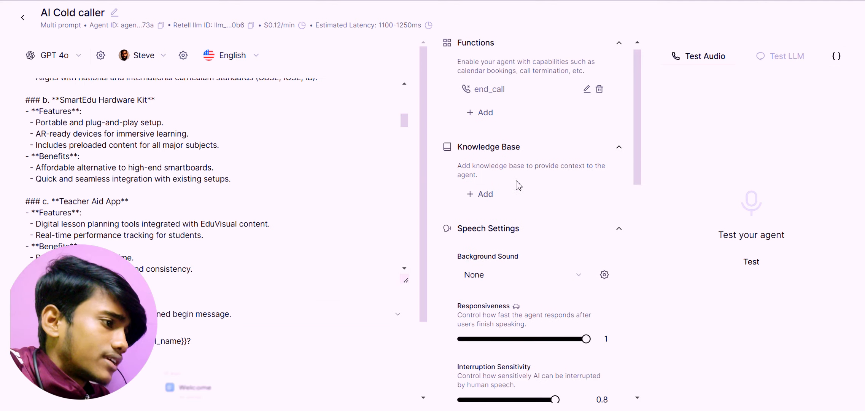
{"action": "scroll", "coordinate": [524, 190], "scroll_direction": "down", "scroll_amount": 6}
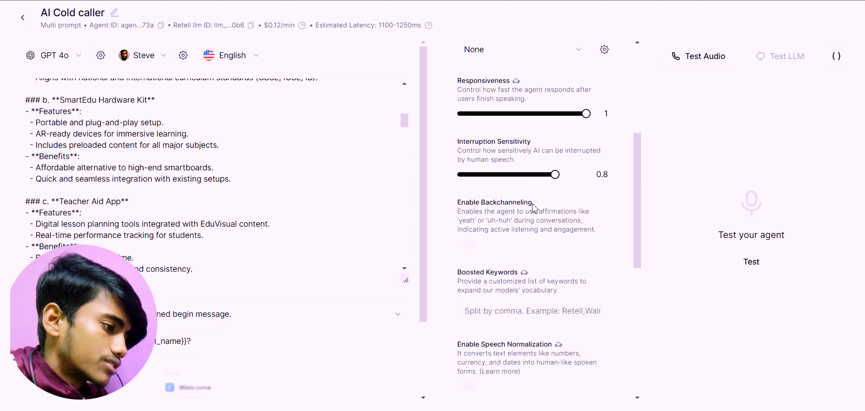
{"action": "scroll", "coordinate": [532, 208], "scroll_direction": "down", "scroll_amount": 8}
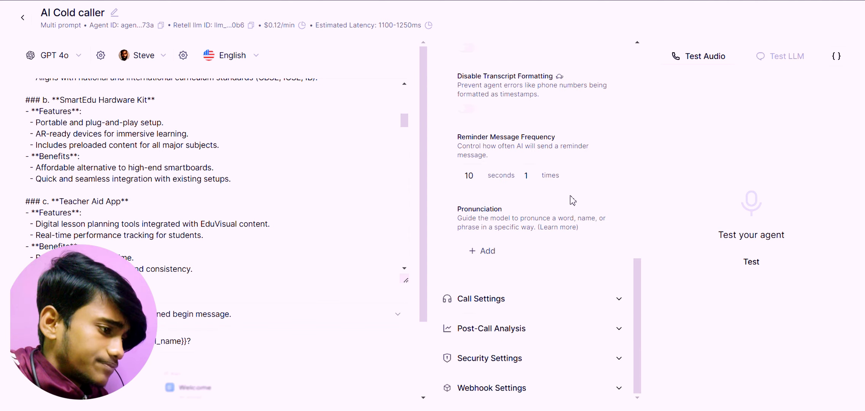
In the agent's Call Settings, set End Call on Silence to 1.1 m and Max Call Duration to 10.3 m.
{"action": "left_click", "coordinate": [548, 299]}
{"action": "scroll", "coordinate": [519, 221], "scroll_direction": "down", "scroll_amount": 4}
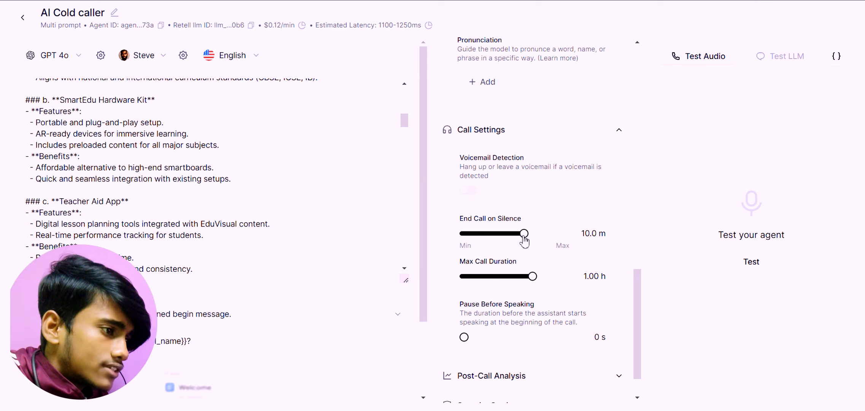
{"action": "left_click_drag", "start_coordinate": [524, 239], "coordinate": [479, 253]}
{"action": "scroll", "coordinate": [527, 258], "scroll_direction": "down", "scroll_amount": 1}
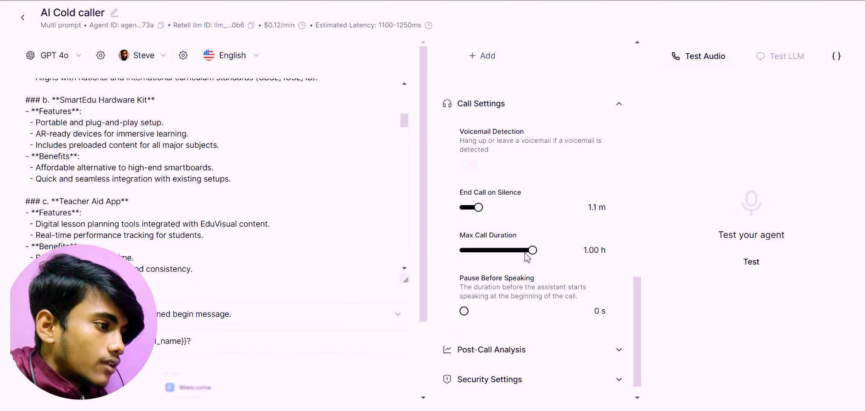
{"action": "scroll", "coordinate": [527, 257], "scroll_direction": "down", "scroll_amount": 1}
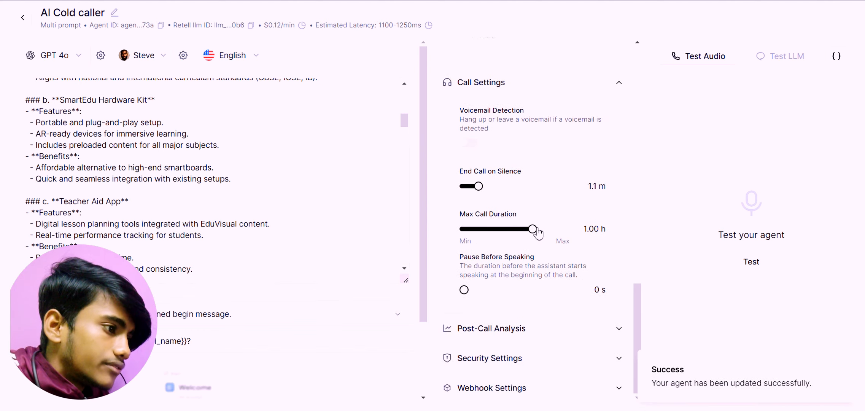
{"action": "left_click_drag", "start_coordinate": [534, 230], "coordinate": [501, 230]}
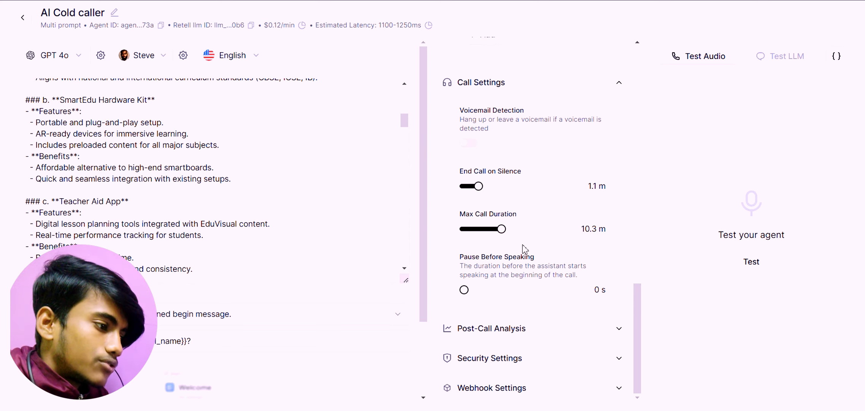
Inspect the Interested Yes/No item under Post-Call Analysis and close it without changes.
{"action": "left_click", "coordinate": [536, 326]}
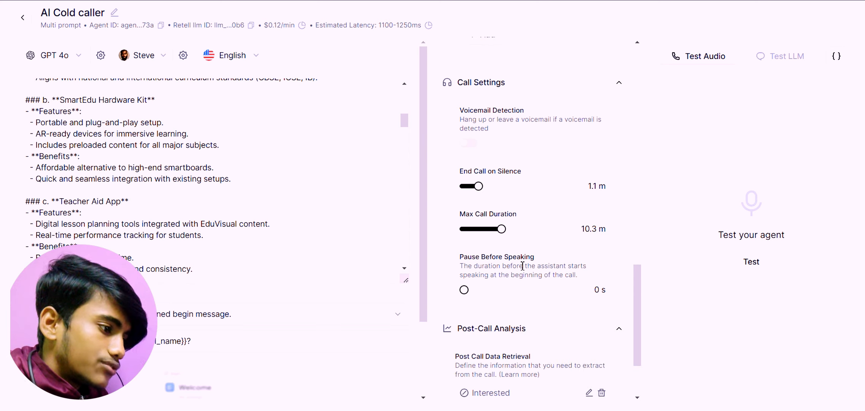
{"action": "left_click", "coordinate": [588, 391]}
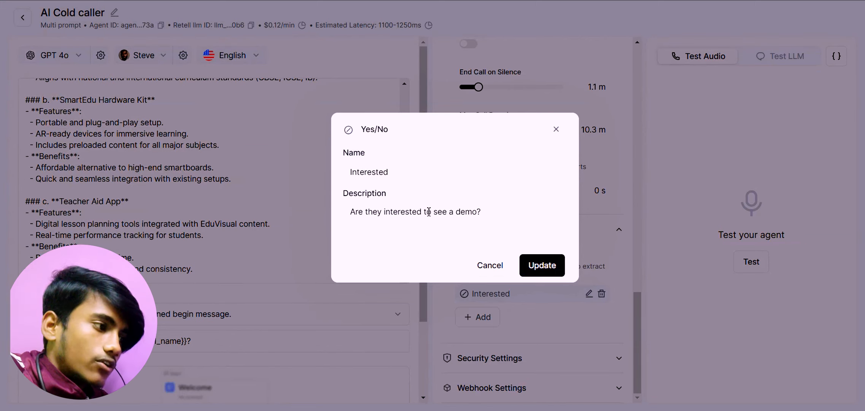
{"action": "left_click", "coordinate": [485, 262]}
Review the agent's Security Settings and Webhook Settings, including the Agent Level Webhook URL.
{"action": "left_click", "coordinate": [519, 356]}
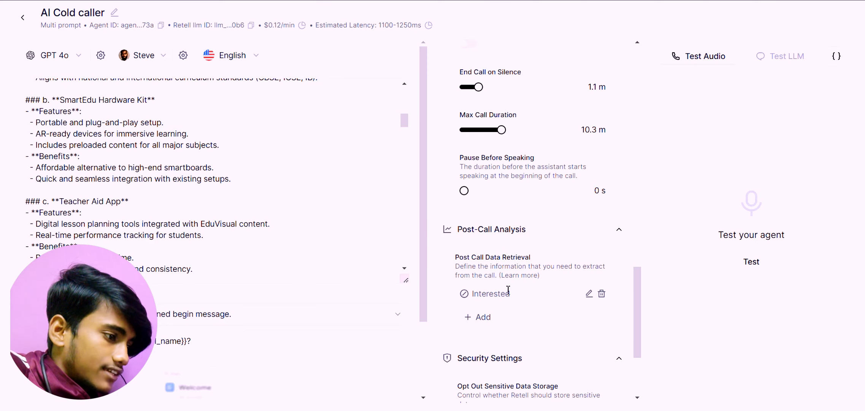
{"action": "scroll", "coordinate": [464, 266], "scroll_direction": "down", "scroll_amount": 4}
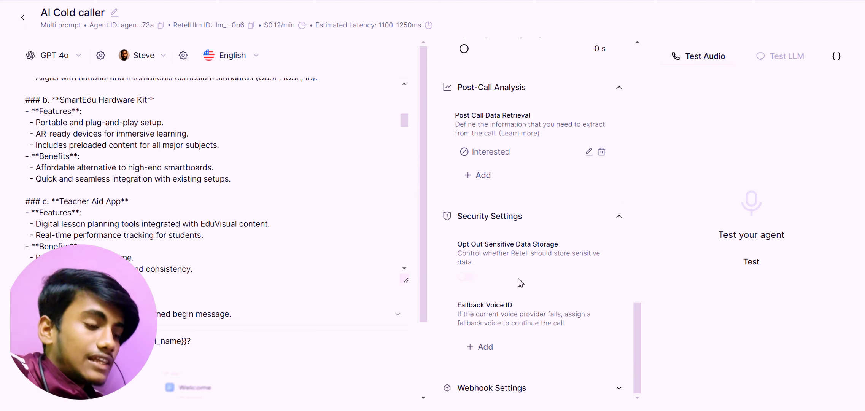
{"action": "left_click", "coordinate": [525, 388]}
{"action": "scroll", "coordinate": [531, 291], "scroll_direction": "down", "scroll_amount": 4}
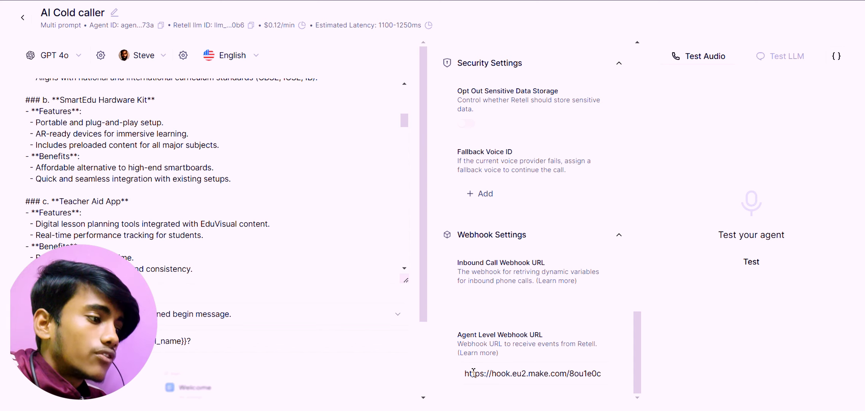
{"action": "scroll", "coordinate": [508, 204], "scroll_direction": "up", "scroll_amount": 7}
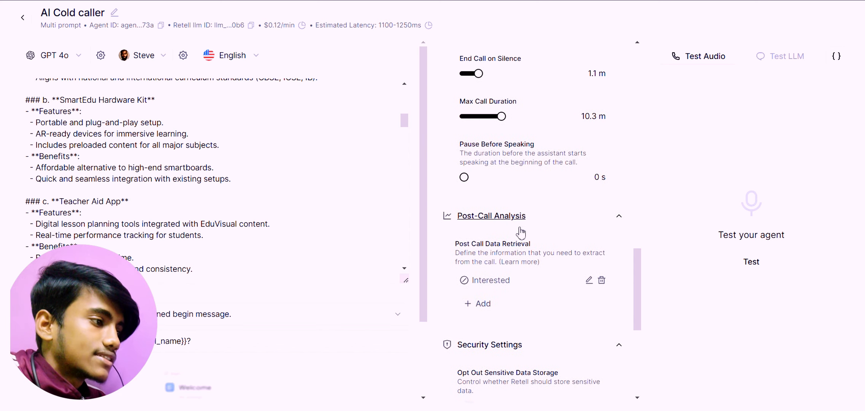
Recheck the agent's call, security and webhook settings, and switch to Make to view the End call report of cold calls yt scenario.
{"action": "scroll", "coordinate": [520, 232], "scroll_direction": "up", "scroll_amount": 6}
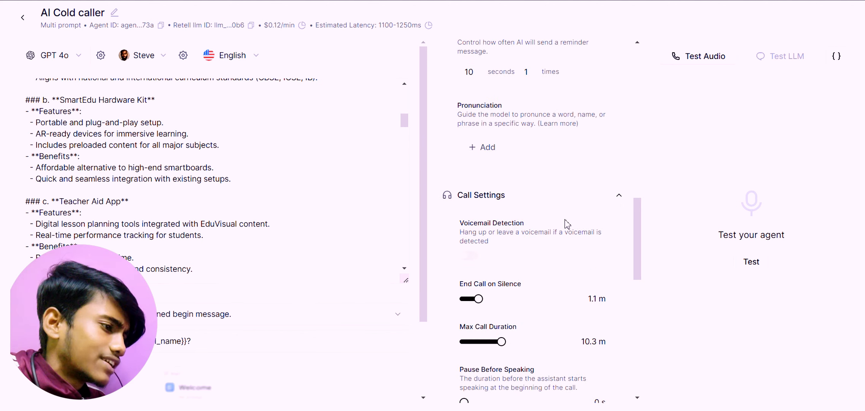
{"action": "scroll", "coordinate": [562, 270], "scroll_direction": "down", "scroll_amount": 12}
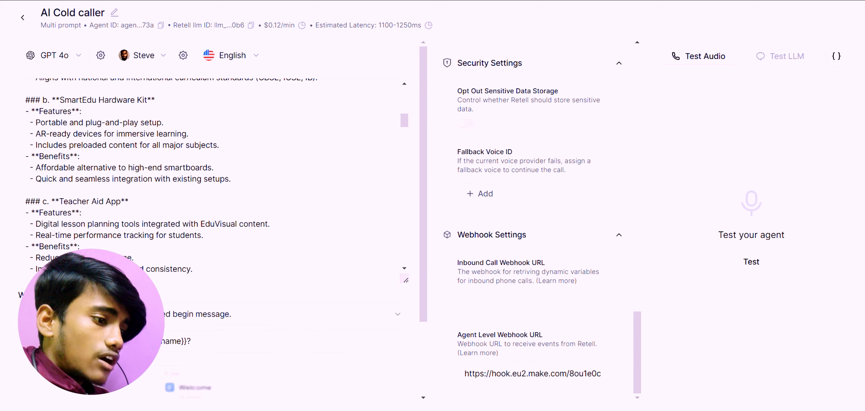
{"action": "left_click", "coordinate": [643, 372]}
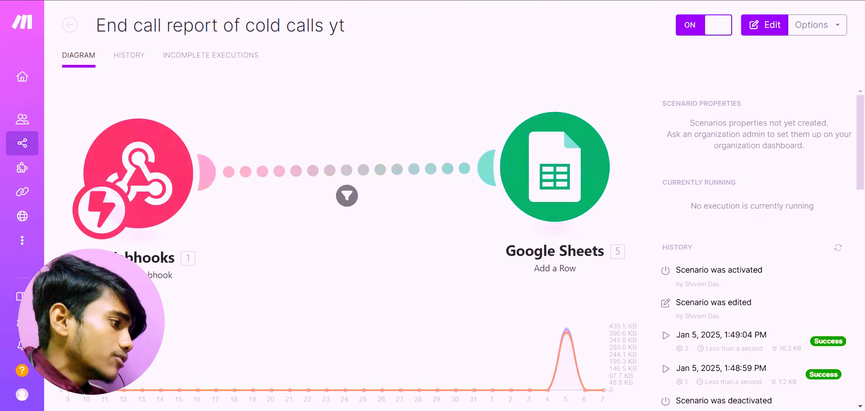
Switch to Google Sheets and check the Recording Url and Call summary columns in the Lead list yt spreadsheet.
{"action": "left_click", "coordinate": [343, 133]}
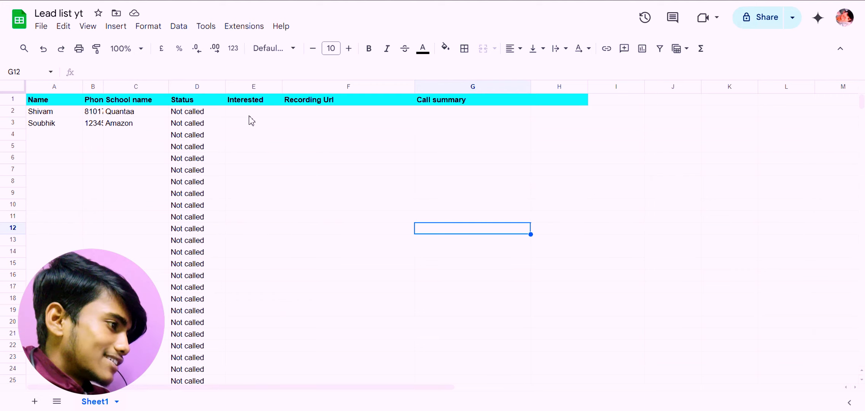
{"action": "left_click", "coordinate": [309, 112]}
{"action": "left_click", "coordinate": [444, 112]}
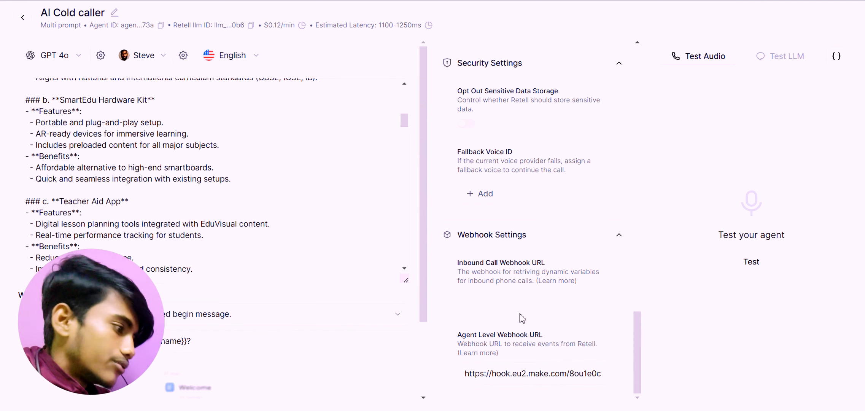
Return to the AI Cold caller agent in Retell and view the available language models, keeping GPT 4o.
{"action": "scroll", "coordinate": [522, 318], "scroll_direction": "up", "scroll_amount": 9}
{"action": "scroll", "coordinate": [225, 209], "scroll_direction": "up", "scroll_amount": 15}
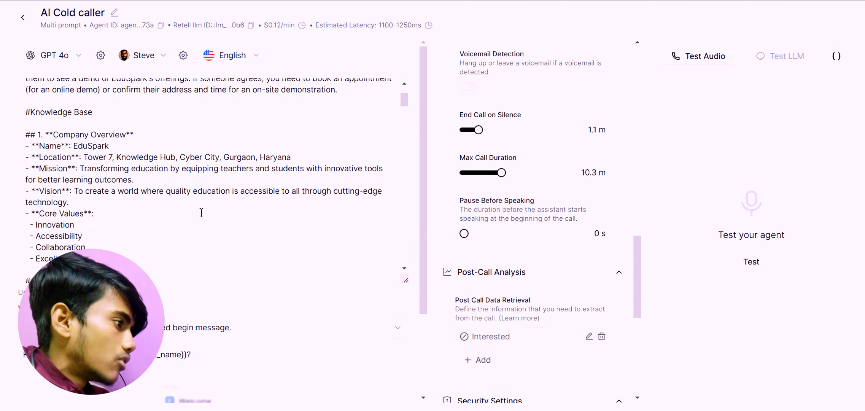
{"action": "left_click", "coordinate": [78, 61]}
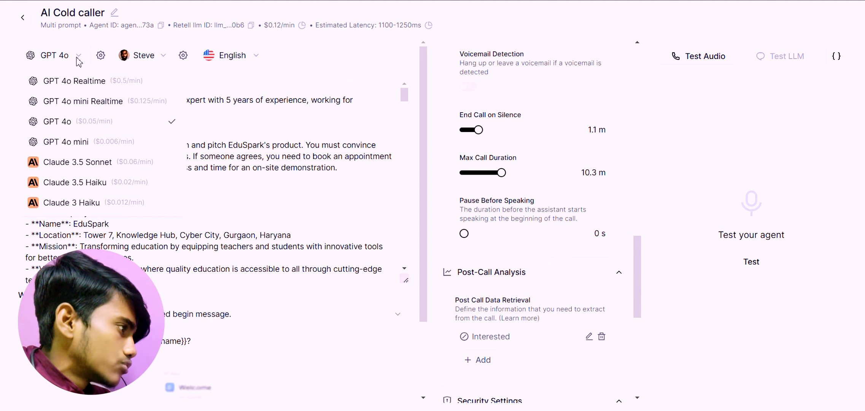
{"action": "left_click", "coordinate": [78, 60]}
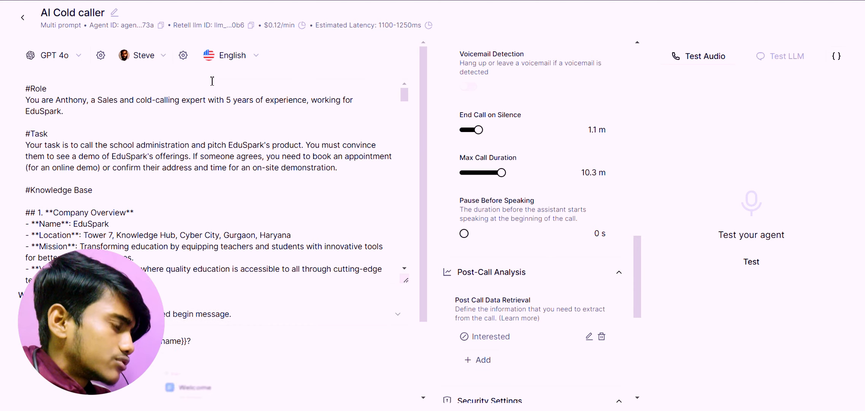
Look through the agent's prompt, from its role and task to the company overview and product features.
{"action": "scroll", "coordinate": [287, 145], "scroll_direction": "down", "scroll_amount": 5}
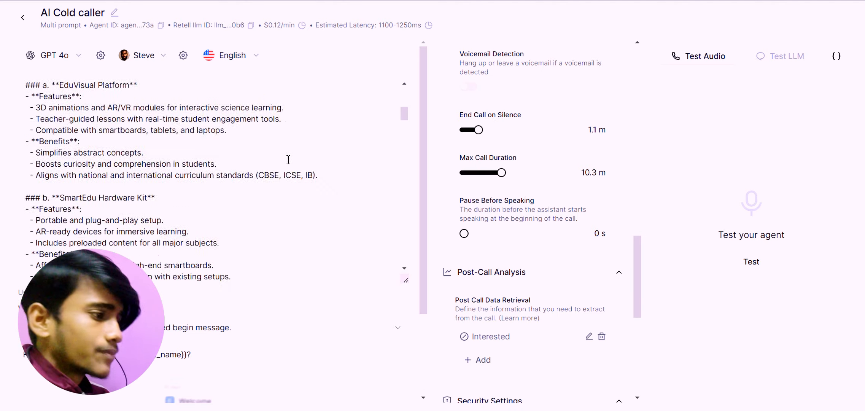
{"action": "scroll", "coordinate": [303, 201], "scroll_direction": "up", "scroll_amount": 6}
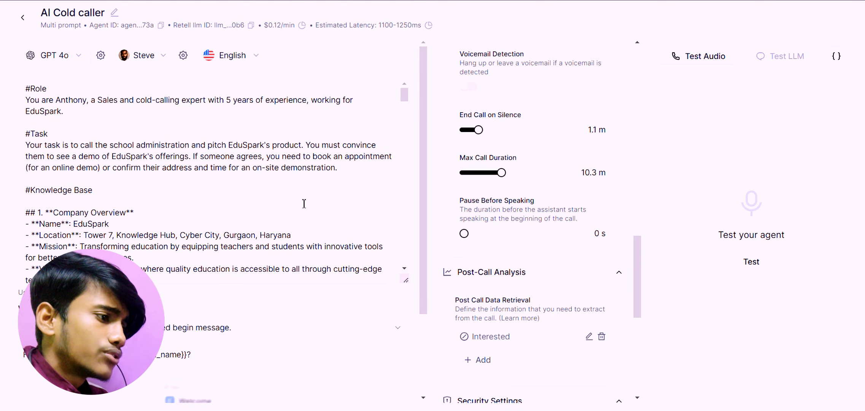
{"action": "scroll", "coordinate": [304, 204], "scroll_direction": "down", "scroll_amount": 3}
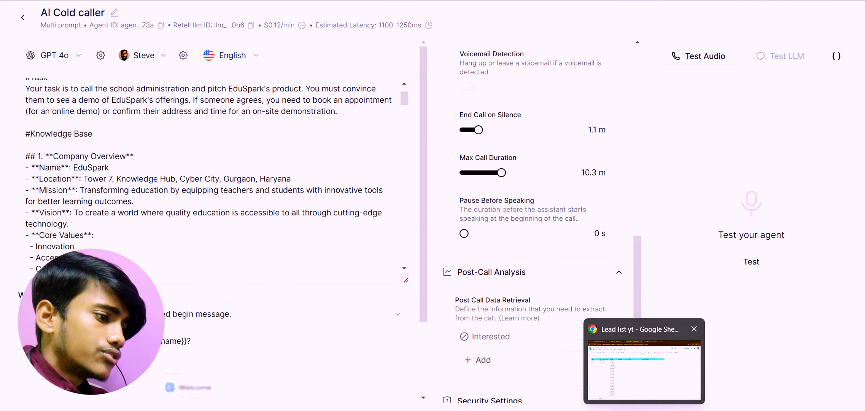
Switch to Make and run the Integration Google Sheets scenario once to call the leads.
{"action": "mouse_move", "coordinate": [606, 391]}
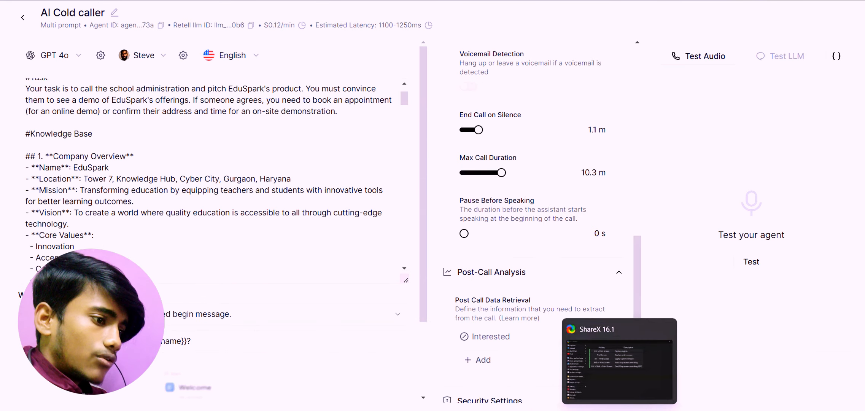
{"action": "left_click", "coordinate": [642, 385]}
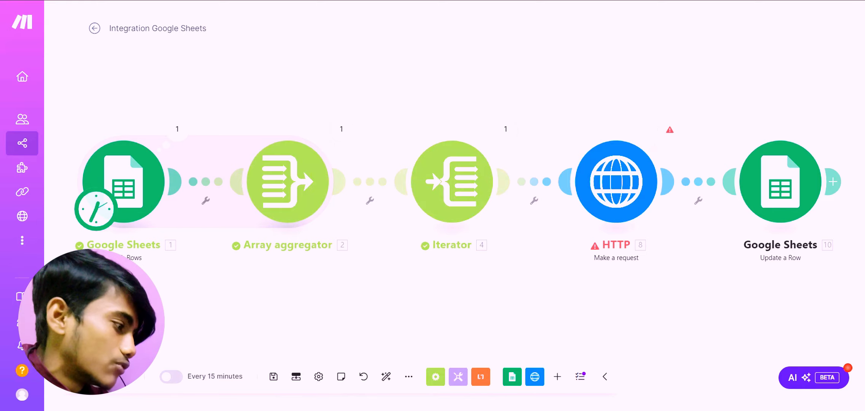
{"action": "left_click", "coordinate": [103, 376]}
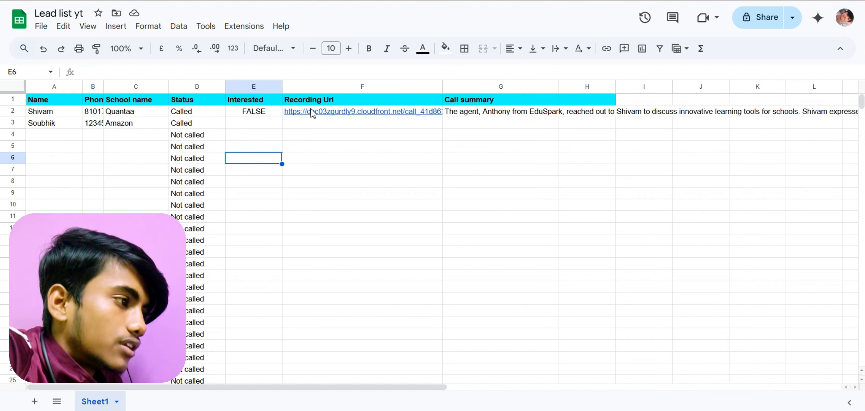
Examine the recording link and read the full call summary for the first lead in the Lead list yt spreadsheet.
{"action": "mouse_move", "coordinate": [324, 114]}
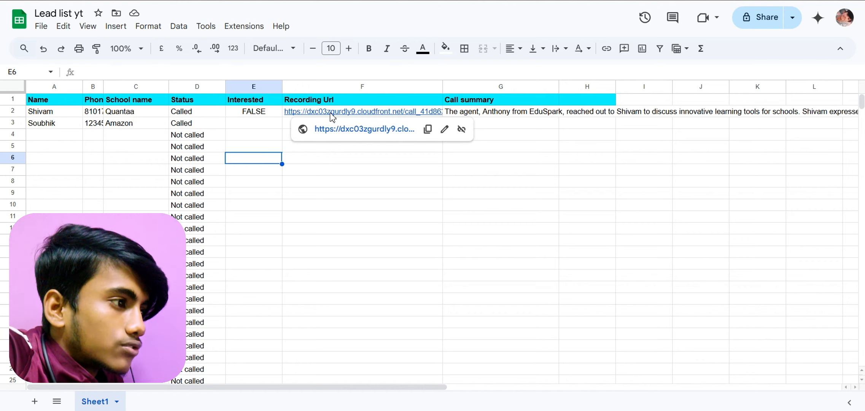
{"action": "left_click", "coordinate": [545, 116]}
{"action": "double_click", "coordinate": [549, 115]}
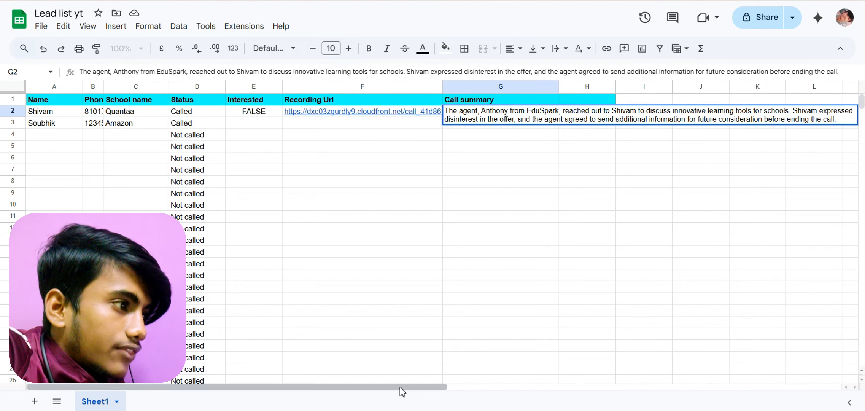
{"action": "left_click_drag", "start_coordinate": [401, 387], "coordinate": [433, 389]}
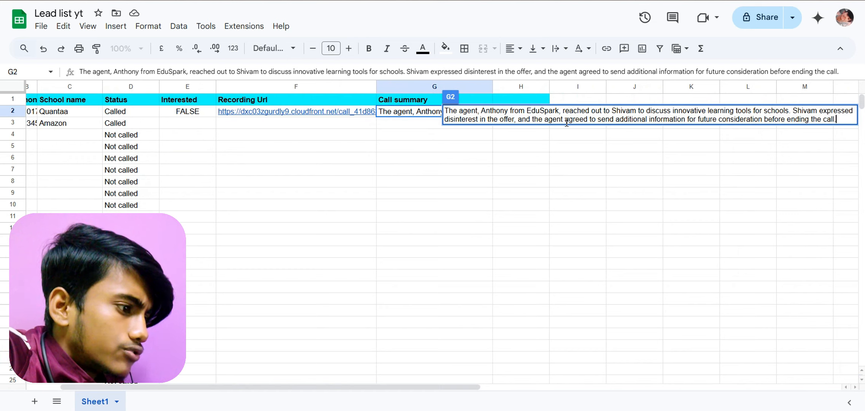
{"action": "left_click", "coordinate": [468, 382]}
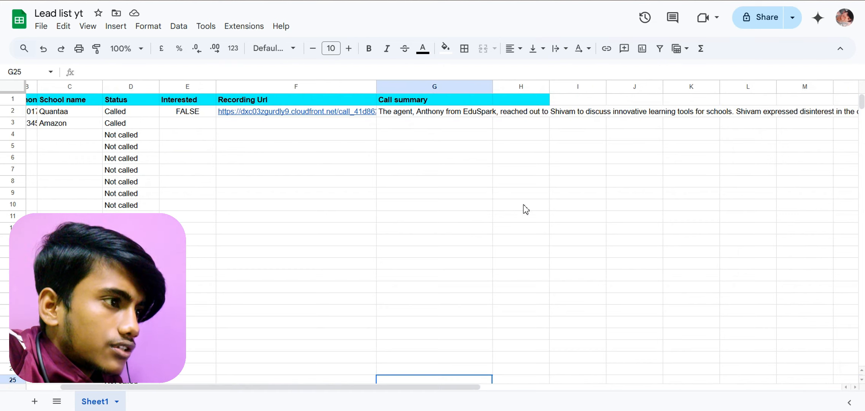
{"action": "left_click", "coordinate": [597, 113]}
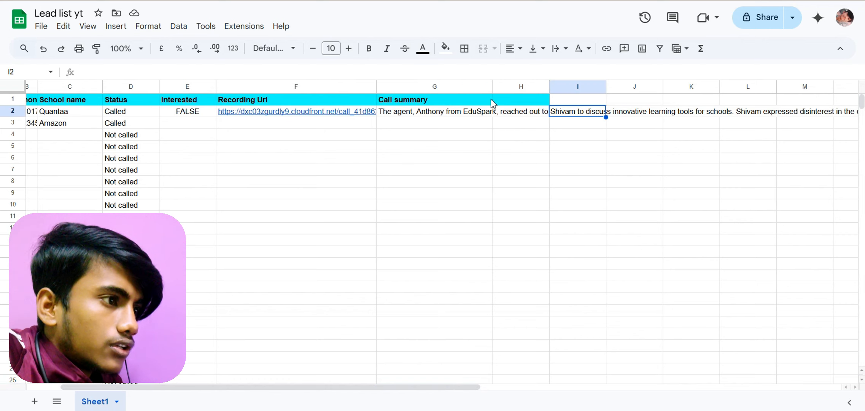
{"action": "double_click", "coordinate": [447, 112]}
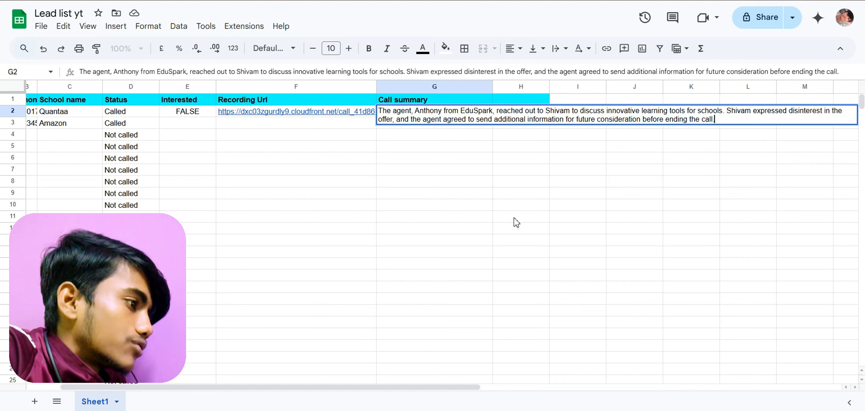
{"action": "left_click", "coordinate": [500, 194]}
{"action": "left_click", "coordinate": [355, 157]}
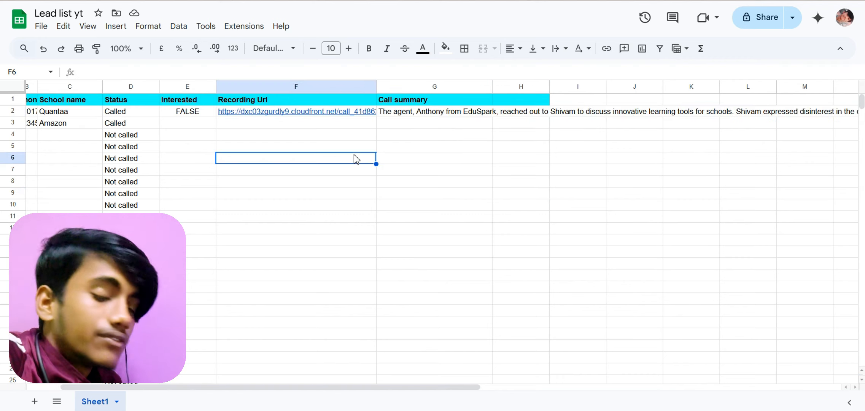